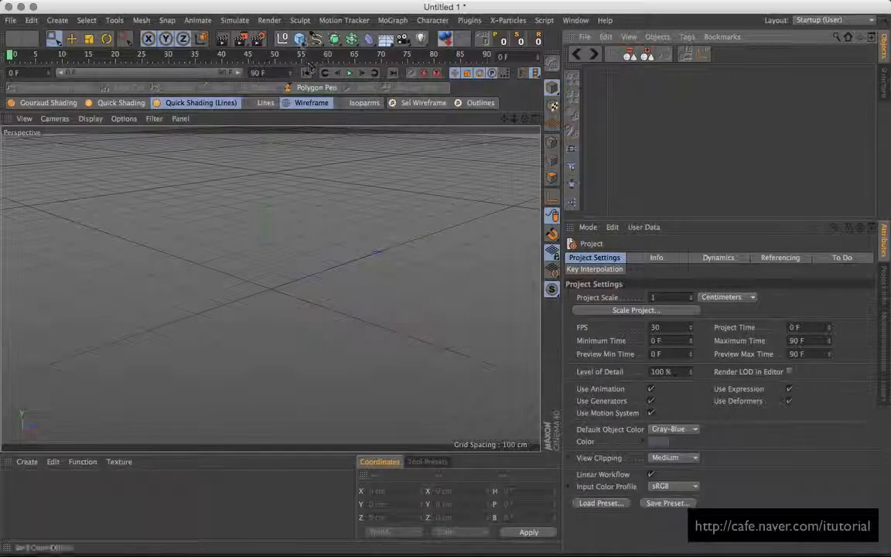
Create a cube and set its X, Y and Z sizes to 32 cm.
left_click(299, 38)
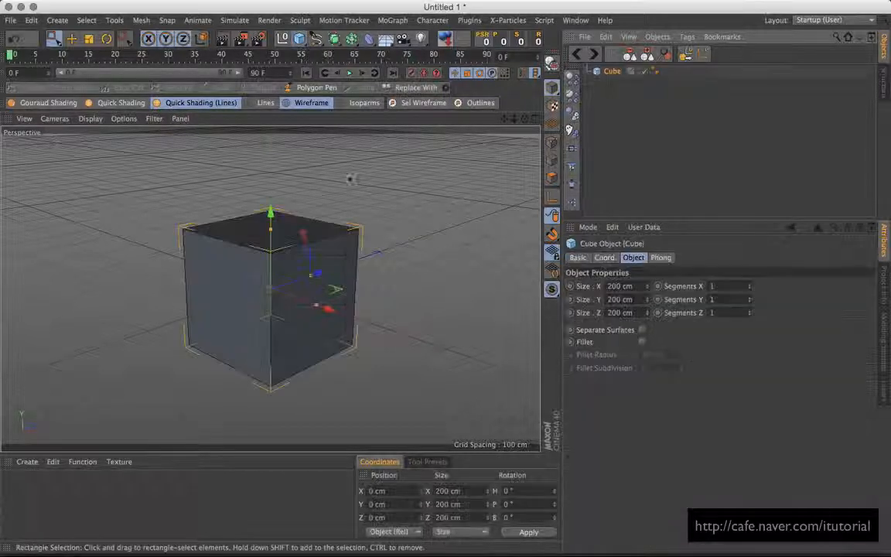
left_click(585, 287)
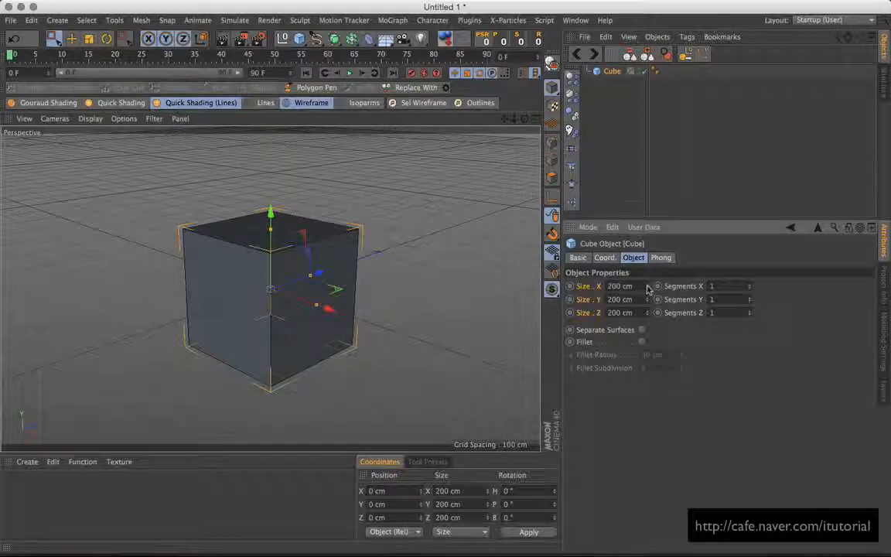
left_click_drag(649, 289, 647, 422)
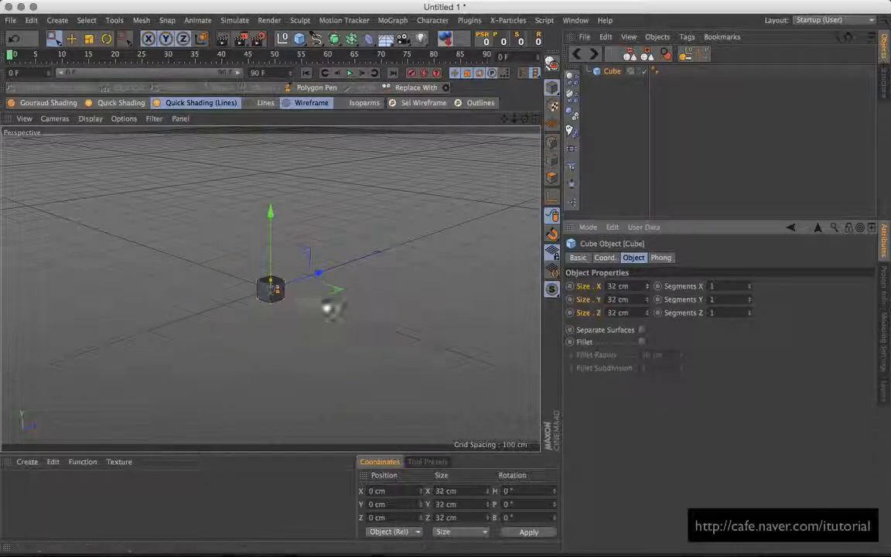
Move the cube along X to about -296 cm and place a copy on each side of it along Z.
left_click_drag(328, 306, 217, 256)
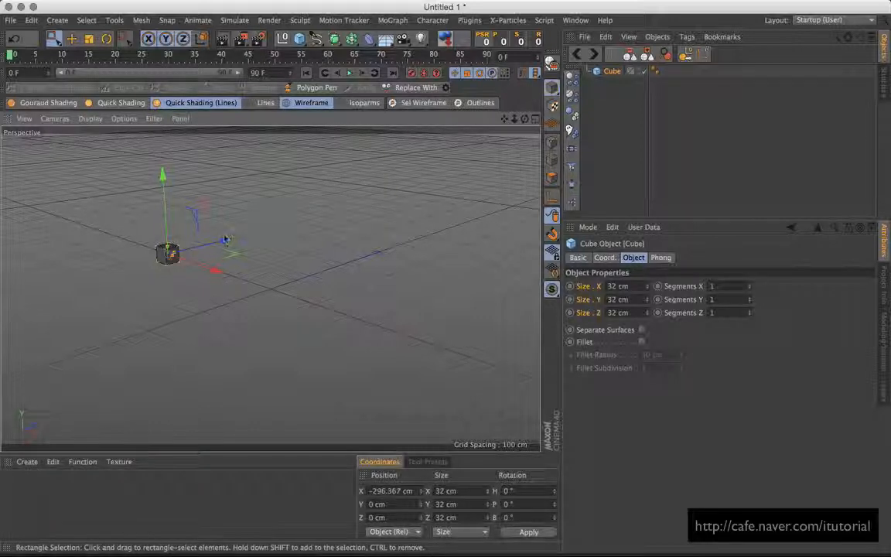
mouse_move(231, 241)
left_mouse_down("ctrl")
mouse_move(201, 249)
mouse_move(244, 240)
mouse_move(249, 229)
mouse_move(239, 253)
left_mouse_up("ctrl")
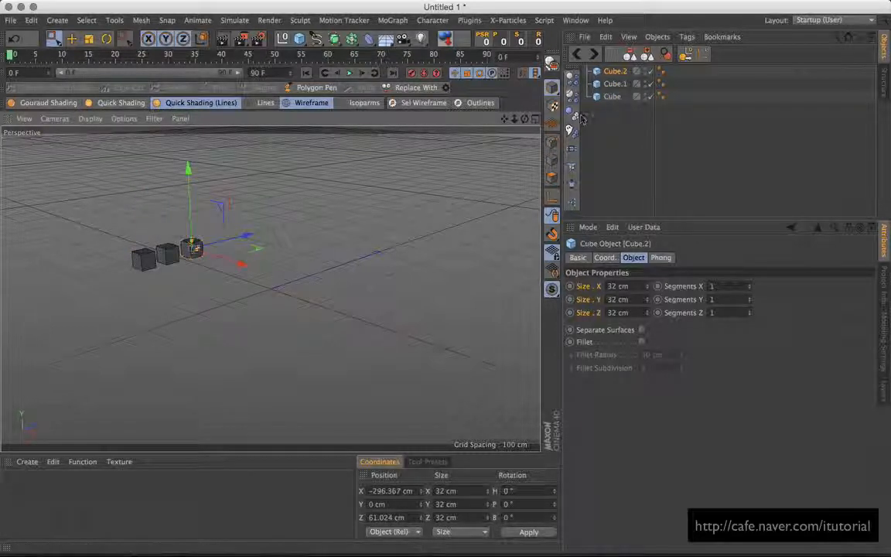
Animate the X position of all three cubes with keyframes at frame 0 and at frame 20, where they are moved to about -42 cm.
left_click_drag(621, 114, 603, 69)
left_click(605, 257)
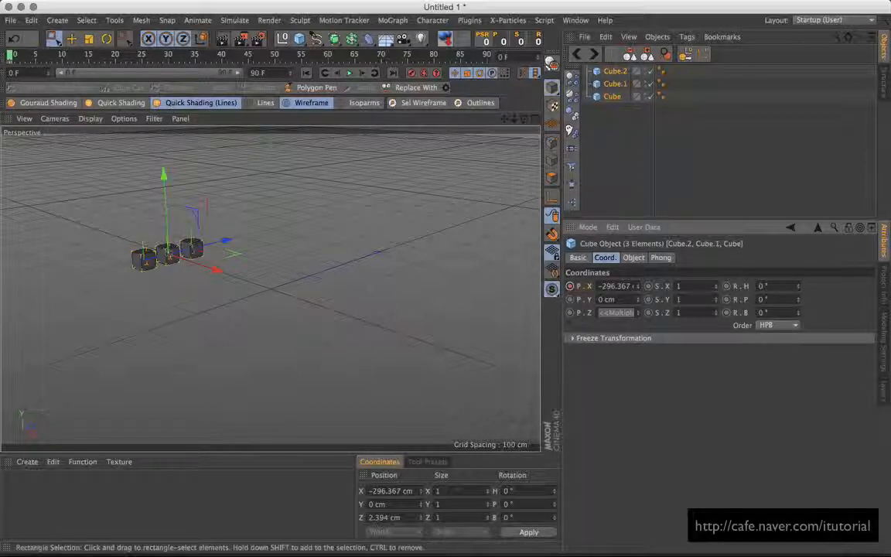
left_click_drag(133, 61, 116, 55)
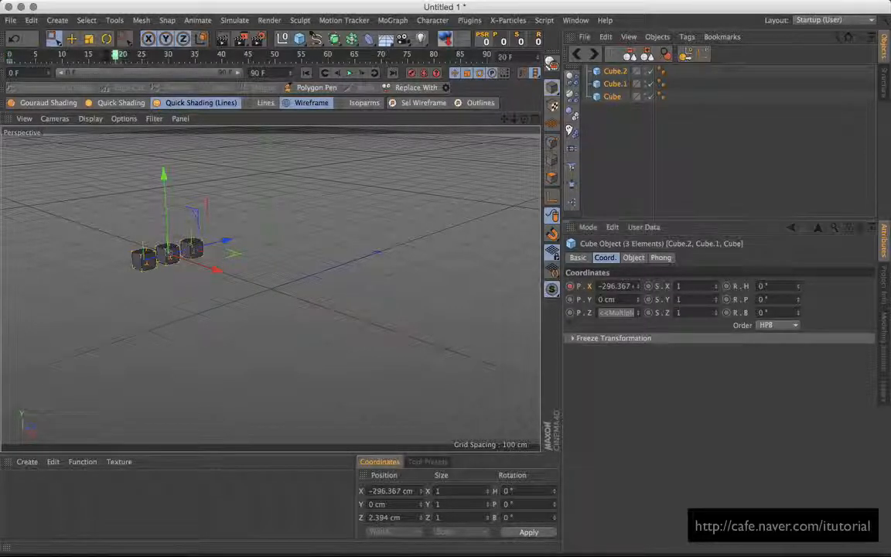
left_click_drag(219, 270, 307, 315)
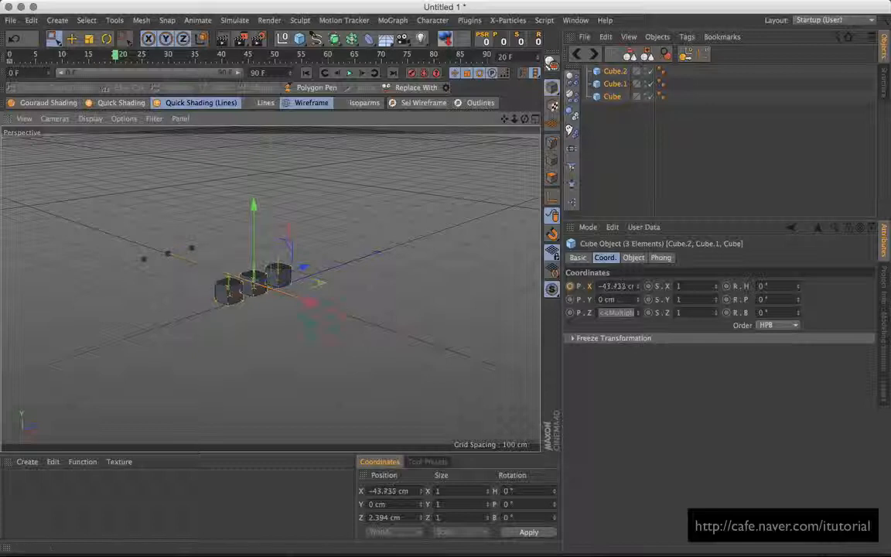
left_click(570, 286, "ctrl")
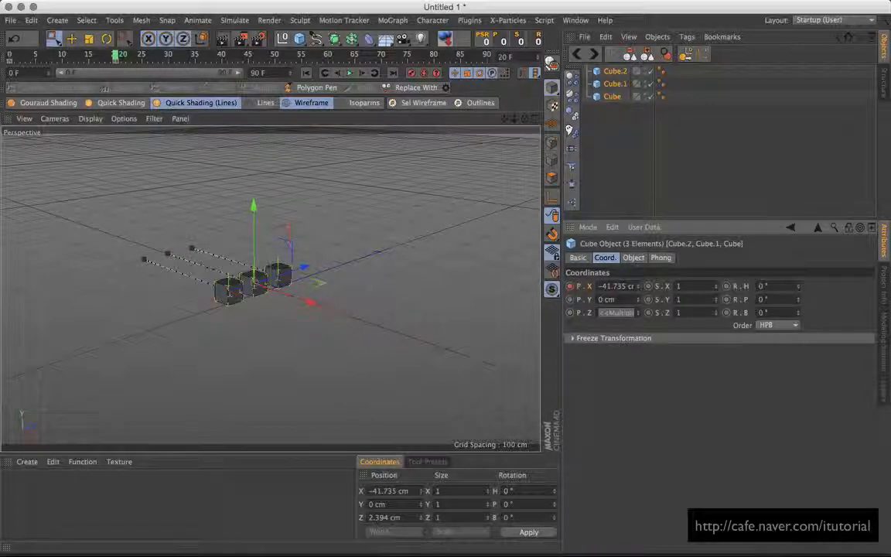
left_click_drag(116, 56, 37, 58)
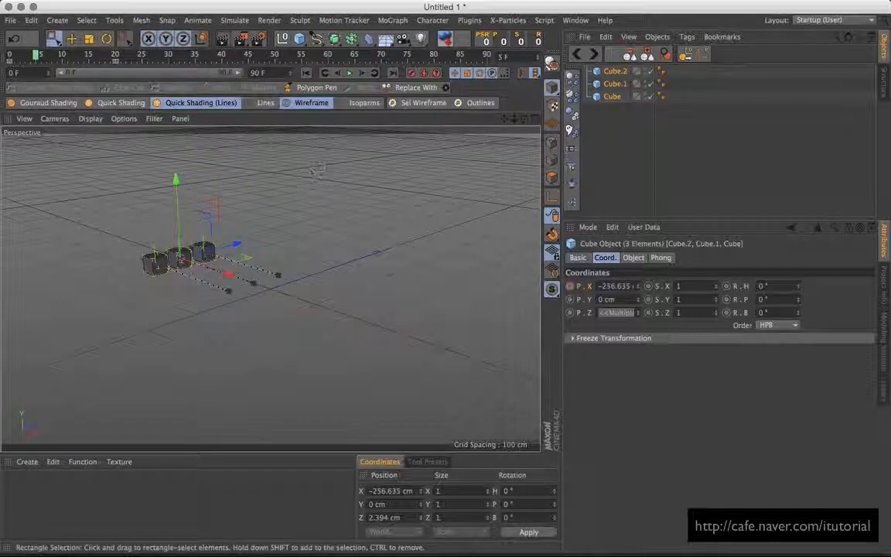
Add a sphere to the scene and set its radius to 20 cm.
left_click(610, 120)
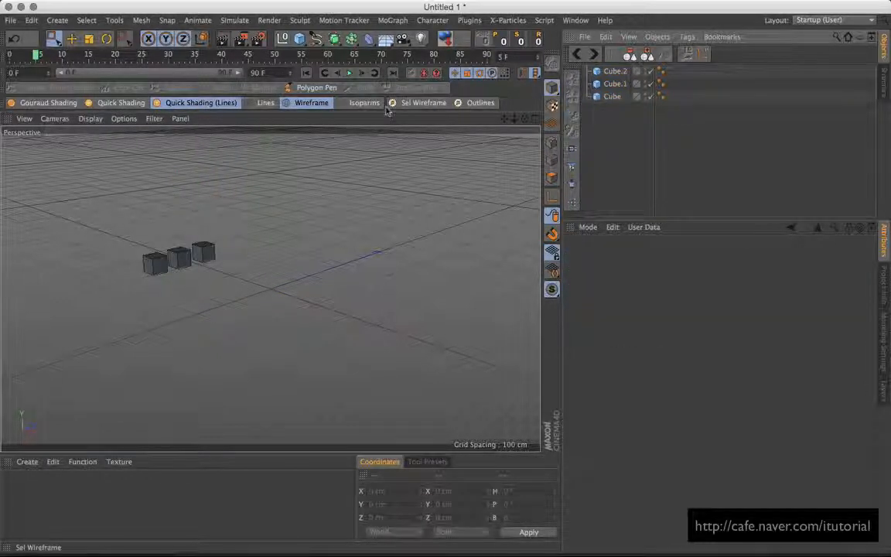
left_click_drag(299, 39, 537, 81)
left_click(628, 260)
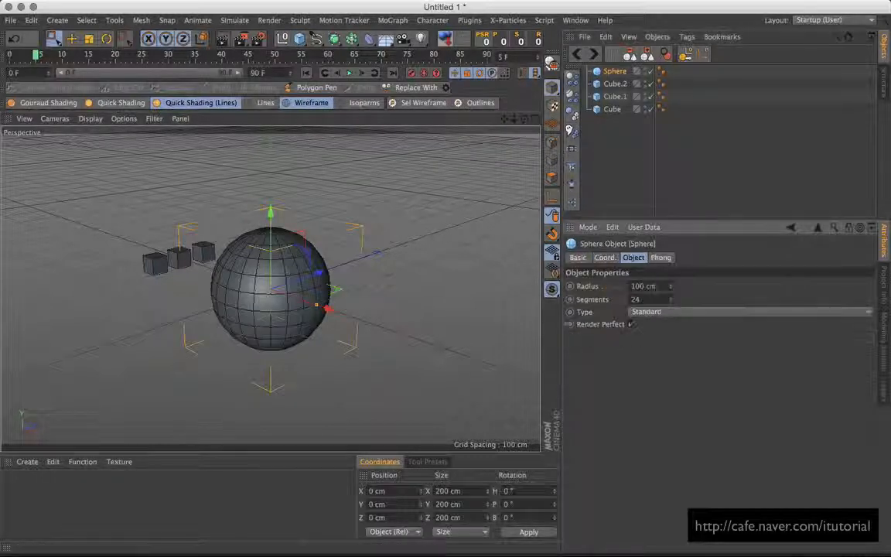
left_click_drag(671, 287, 671, 340)
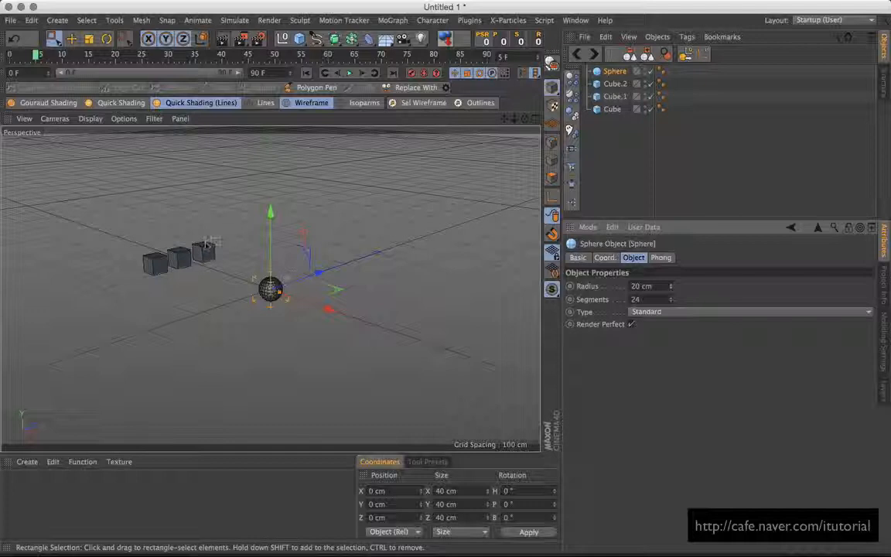
Replace the three animated cubes with the sphere using the Replace With character command.
left_click(615, 132)
left_click_drag(628, 129, 606, 81)
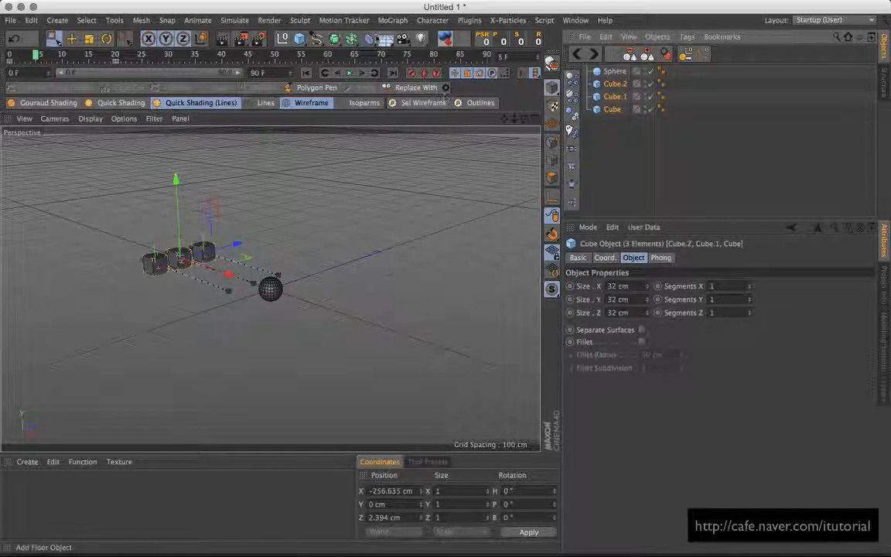
left_click(433, 20)
mouse_move(453, 53)
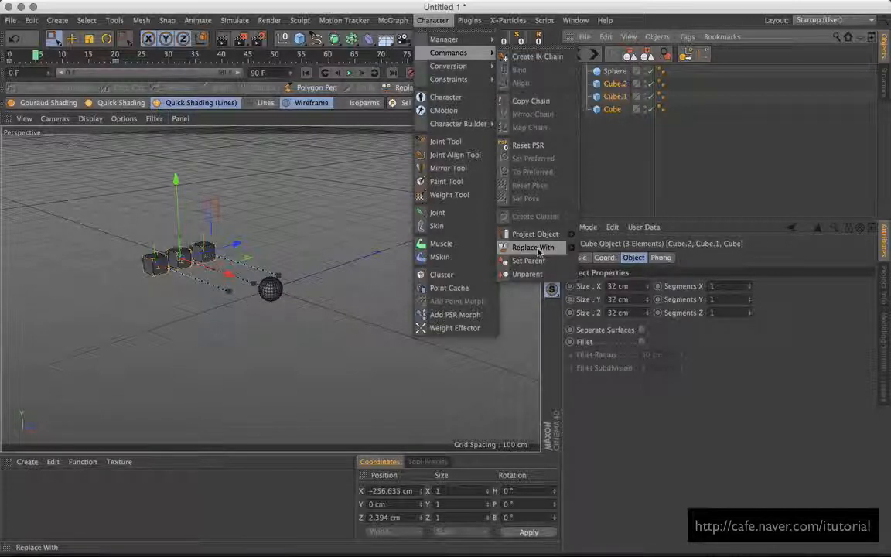
left_click(538, 248)
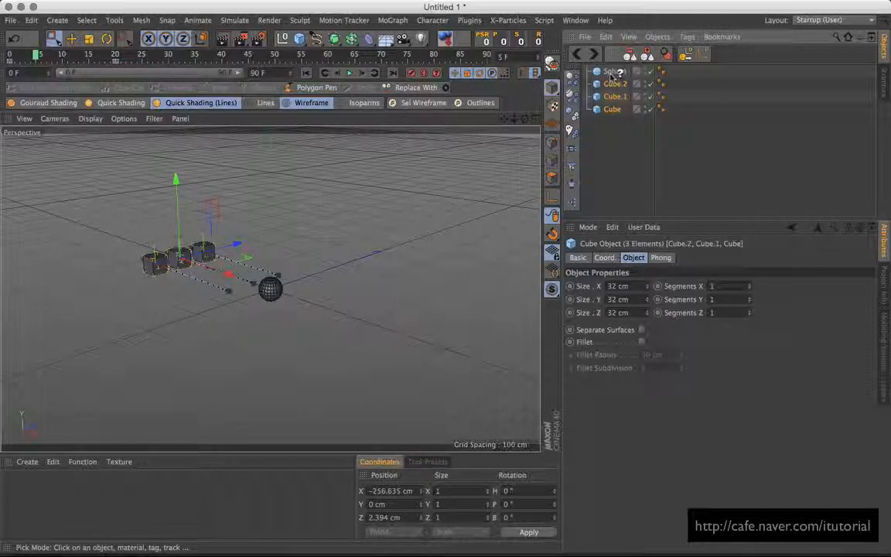
left_click(612, 72)
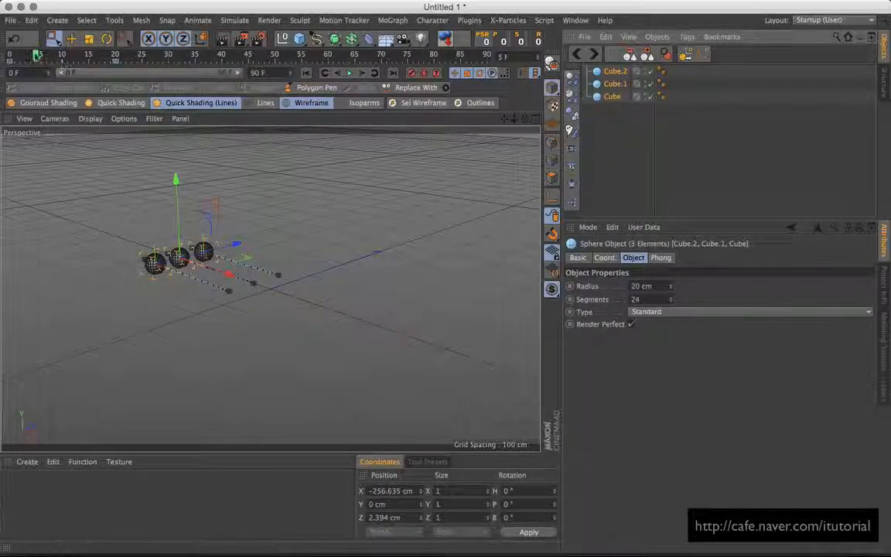
Scrub the animation to frame 25 and undo the replacement of the cubes.
left_click_drag(37, 56, 142, 56)
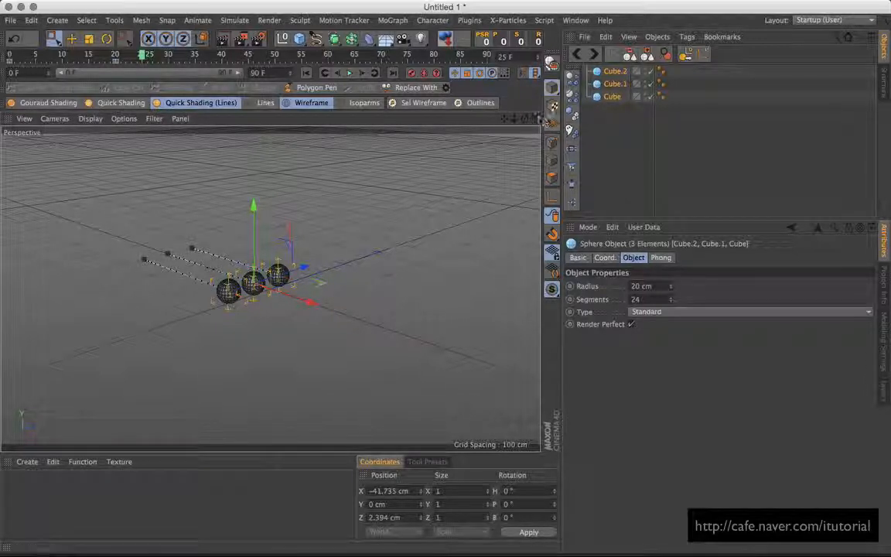
key("super+z")
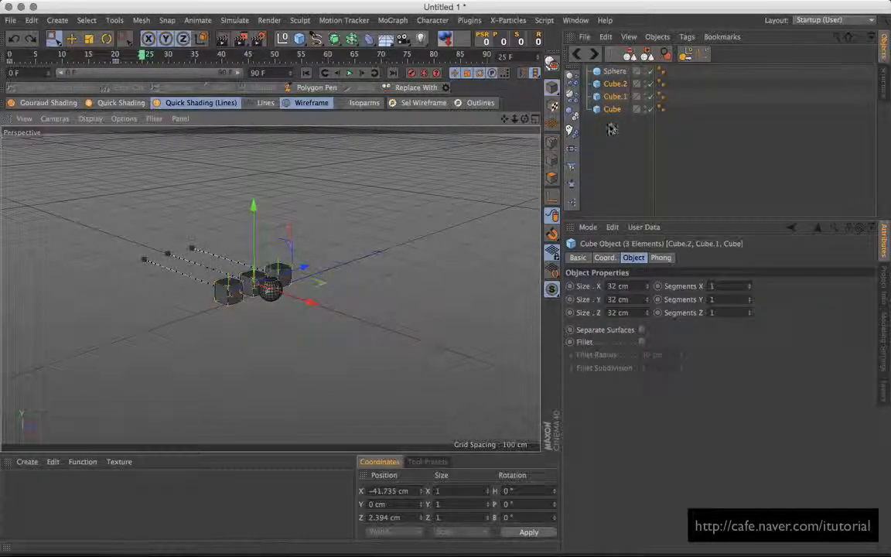
Turn off Params, Geometry and Remove in the Replace With options, keeping Object enabled, and start the replacement.
left_click(447, 88)
left_click_drag(477, 59, 513, 156)
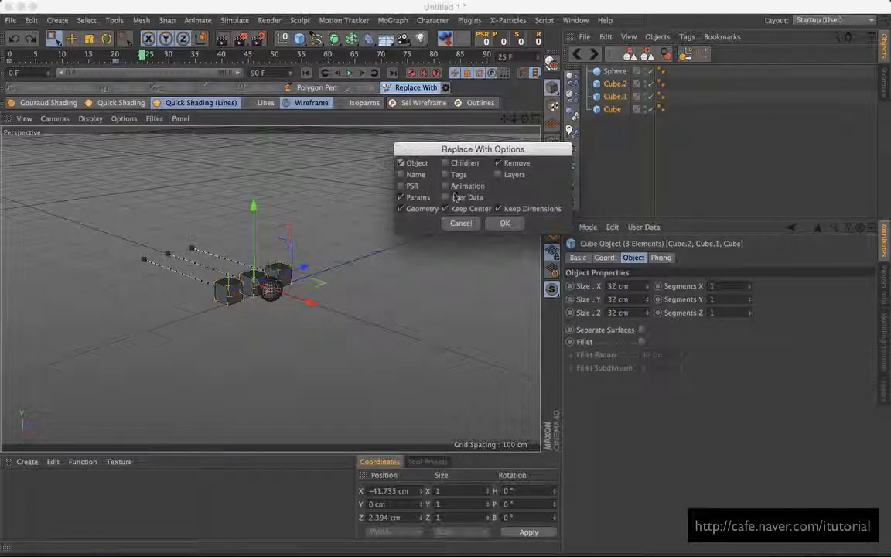
left_click(401, 198)
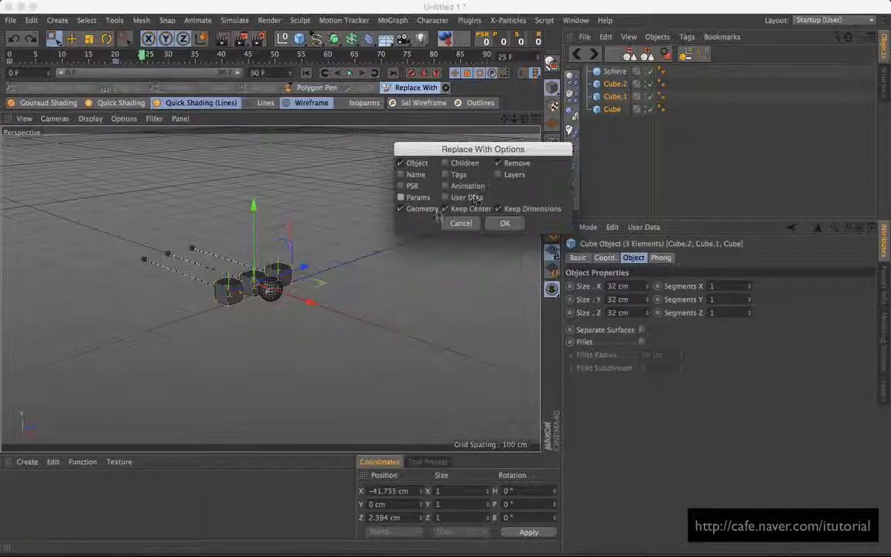
left_click(400, 209)
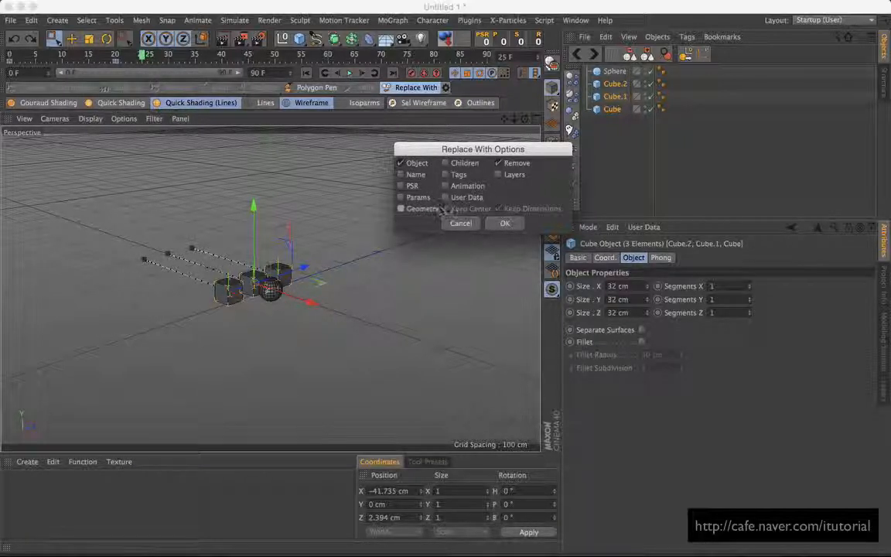
left_click(499, 164)
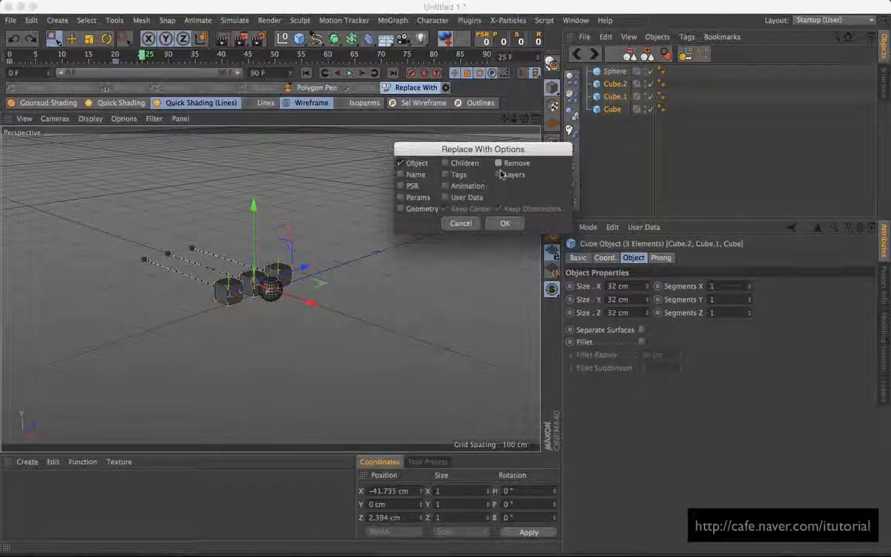
left_click(505, 222)
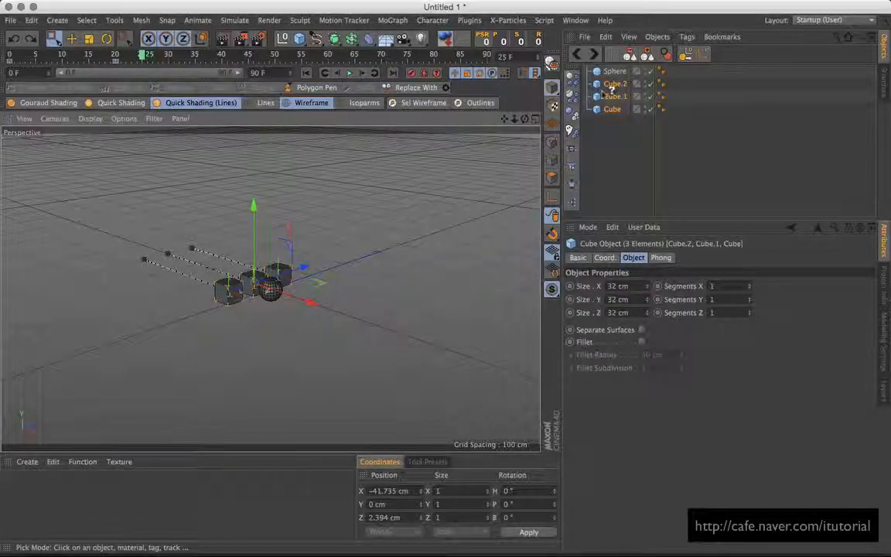
Choose the sphere as the cubes' replacement, scrub the animation back to frame 5, and undo the replacement.
left_click(611, 72)
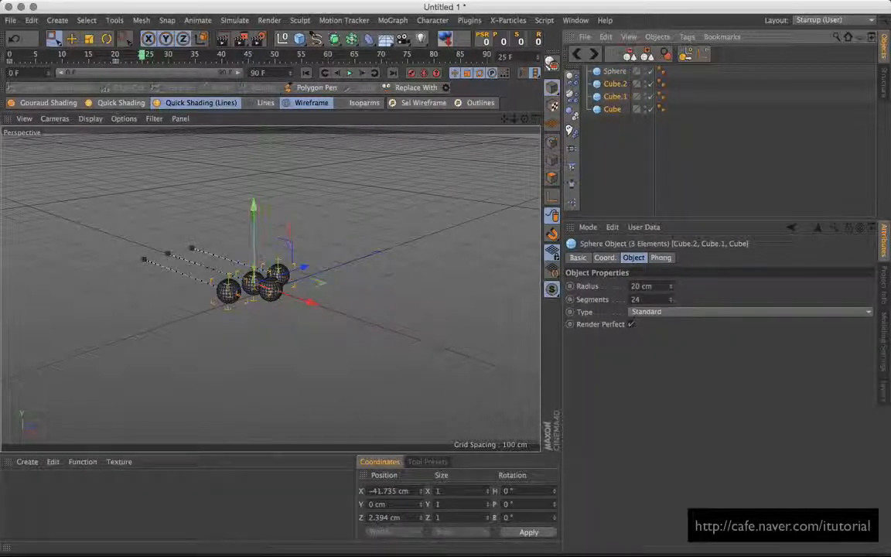
left_click_drag(140, 55, 37, 55)
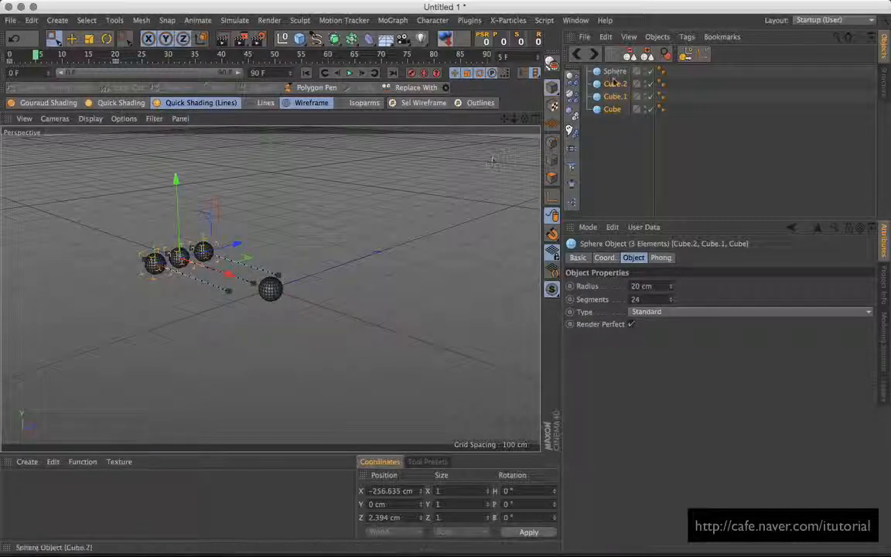
key("super+z")
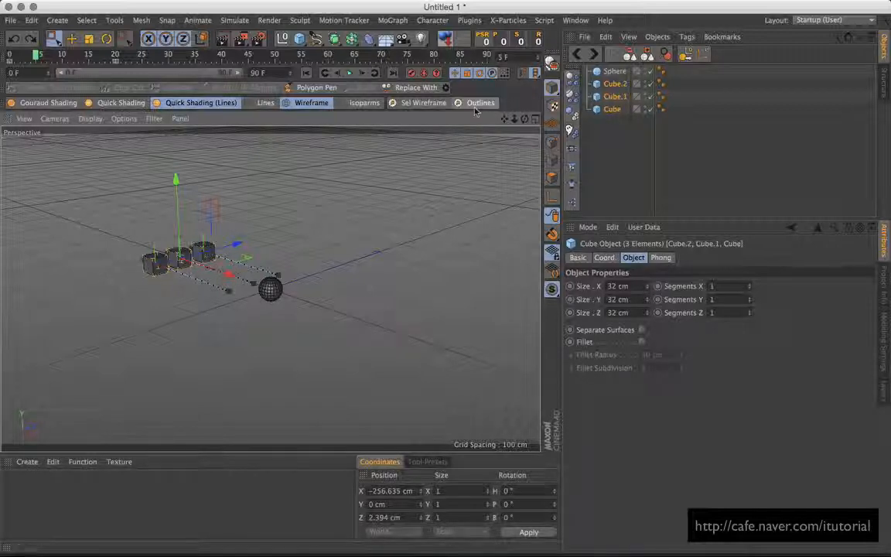
Turn Remove back on in the Replace With options and start the replacement for the three cubes.
left_click(447, 88)
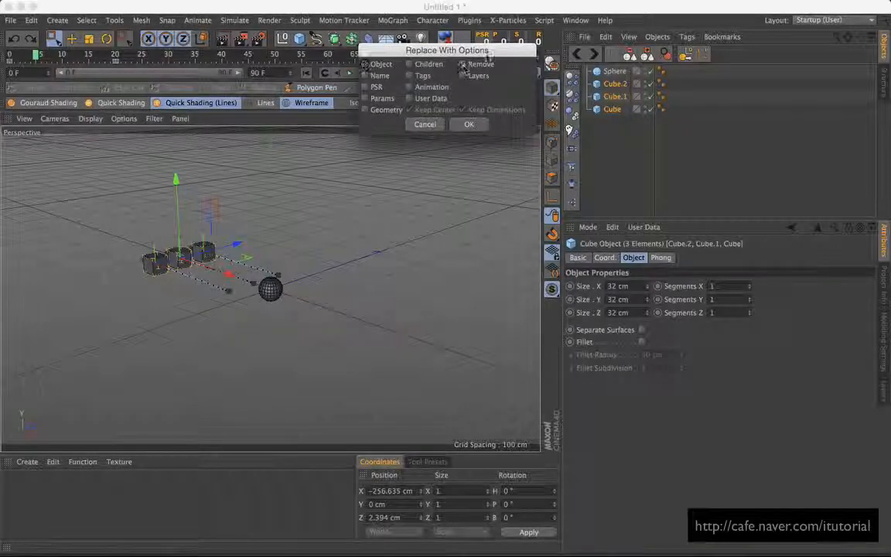
left_click_drag(488, 57, 504, 130)
left_click(483, 199)
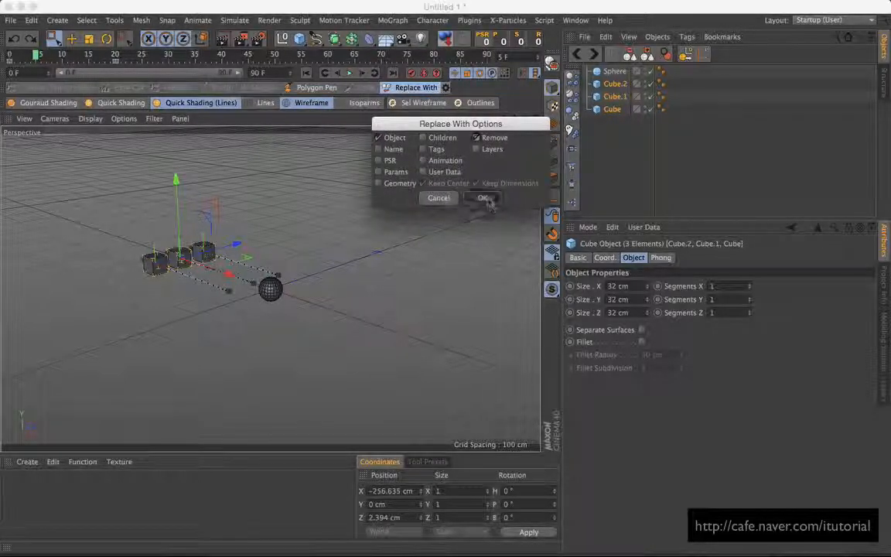
Replace the three cubes with the sphere with Remove enabled, and undo that replacement.
left_click(618, 72)
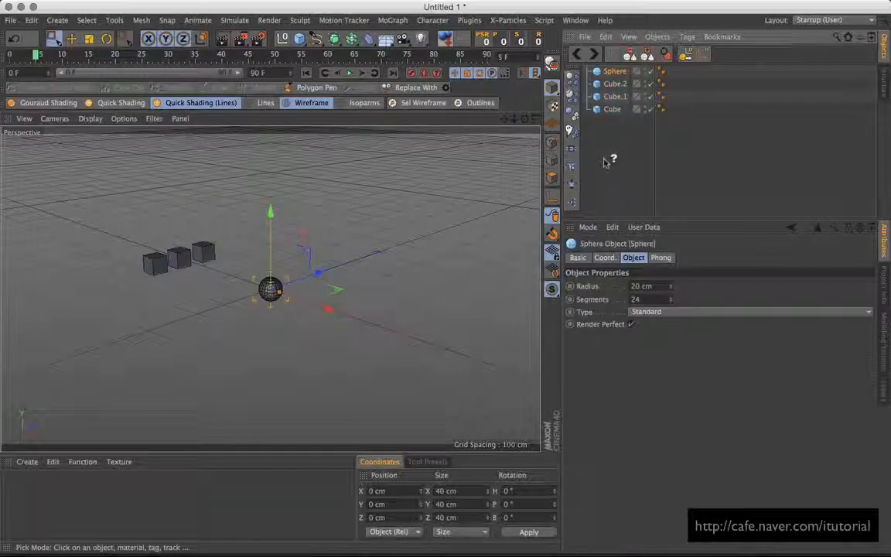
left_click(615, 71)
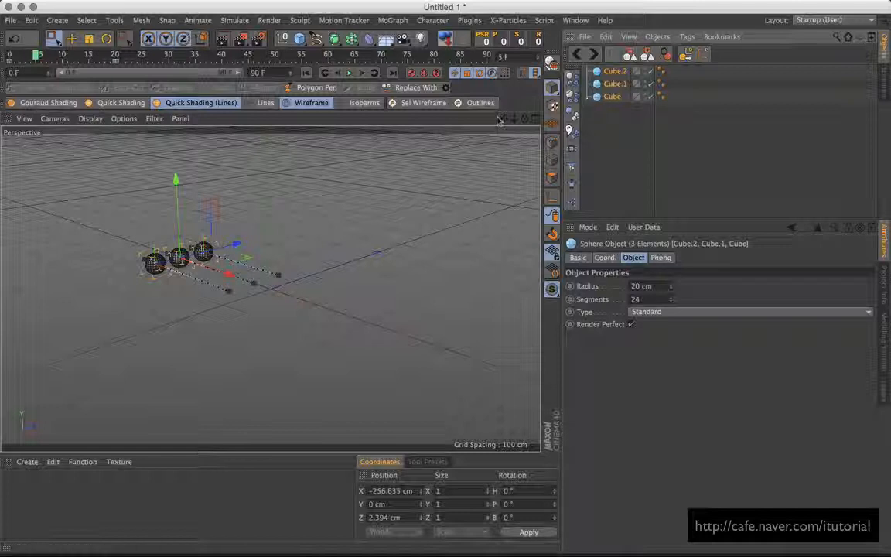
key("ctrl+z")
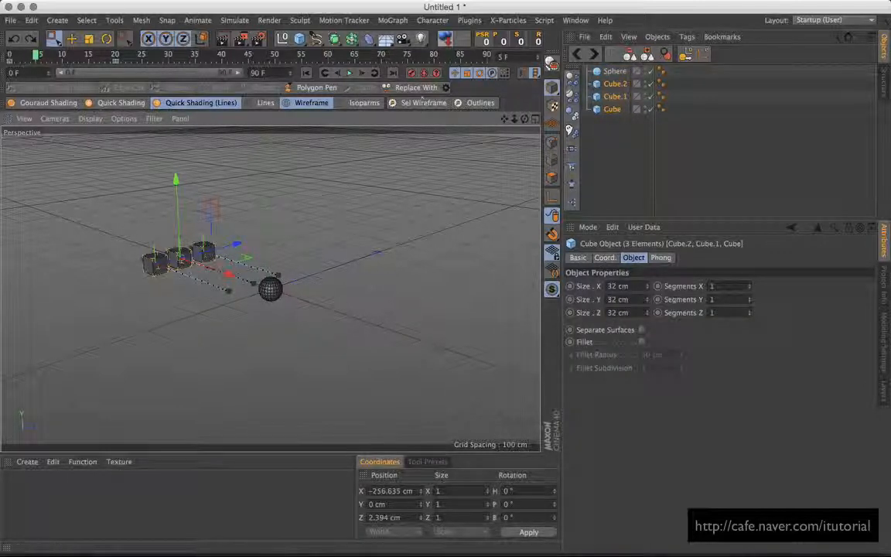
Enable Name in the Replace With options and replace the three cubes with the sphere.
left_click(445, 88)
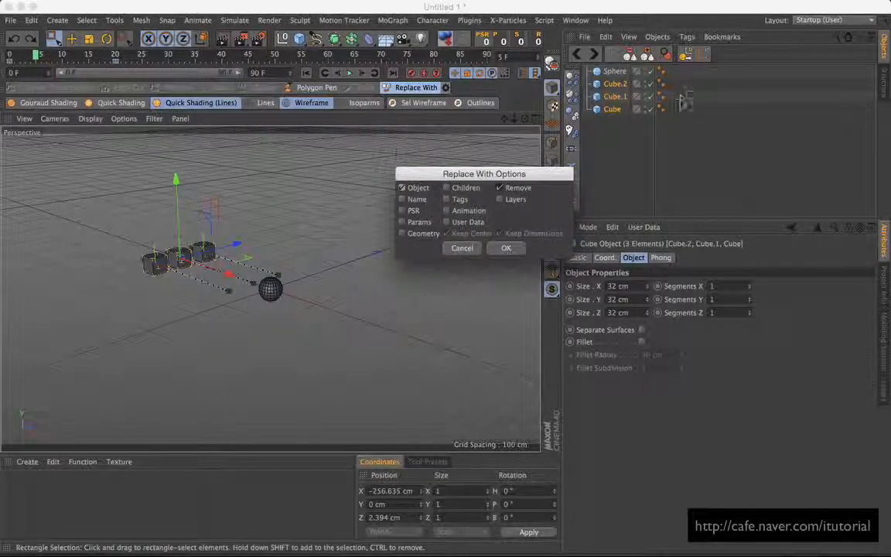
left_click(402, 199)
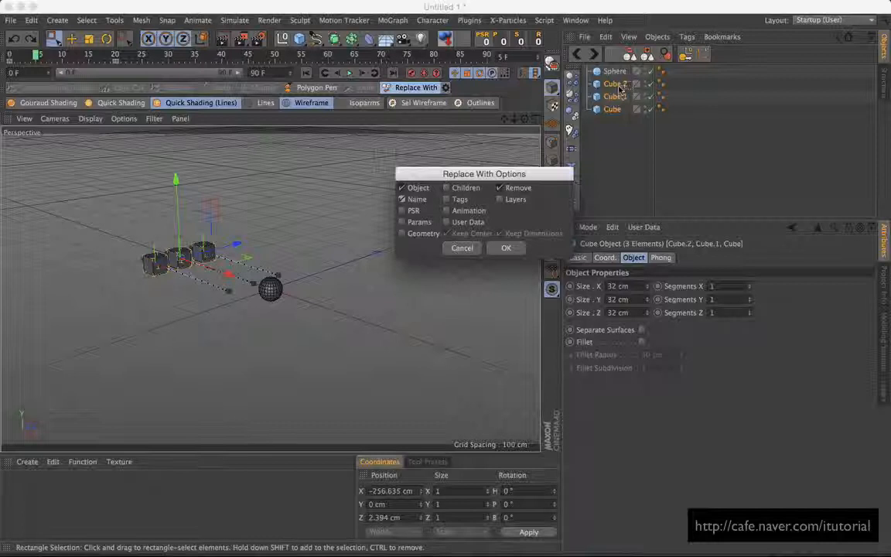
left_click(506, 247)
left_click(619, 72)
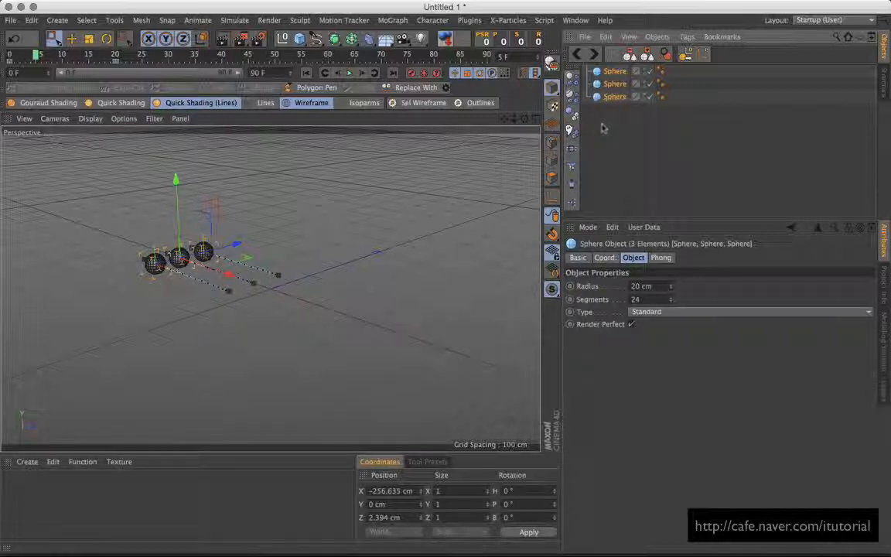
Undo the last replacement and set the Replace With options to Object and PSR, with Name and Remove turned off.
key("super+z")
left_click(404, 87)
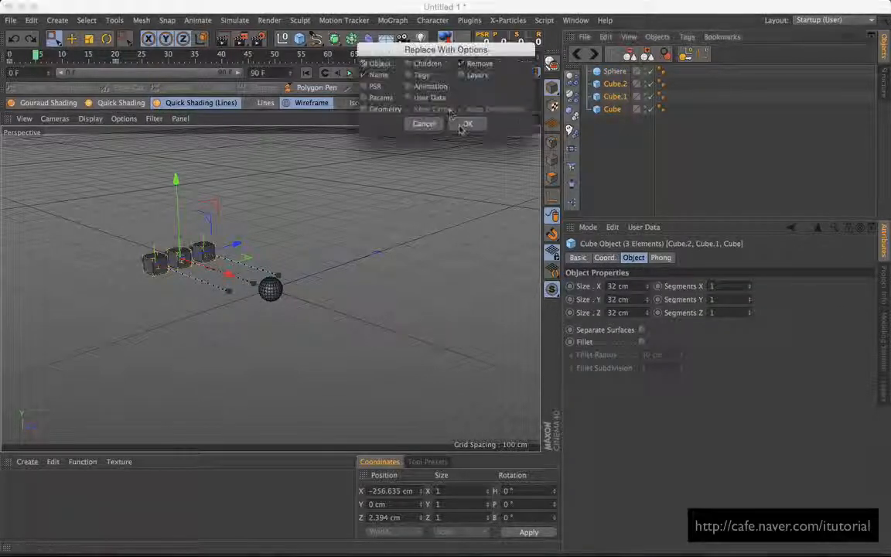
left_click_drag(411, 51, 492, 161)
left_click(497, 170)
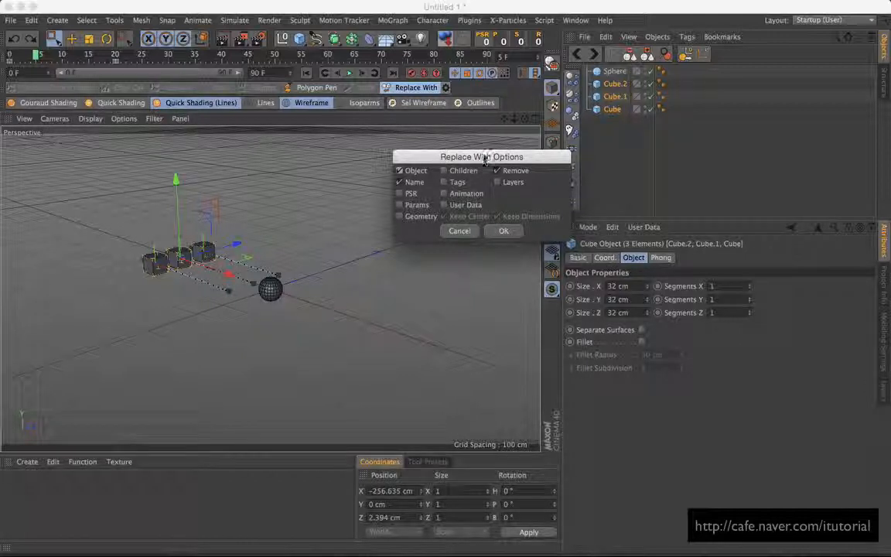
left_click_drag(438, 154, 431, 152)
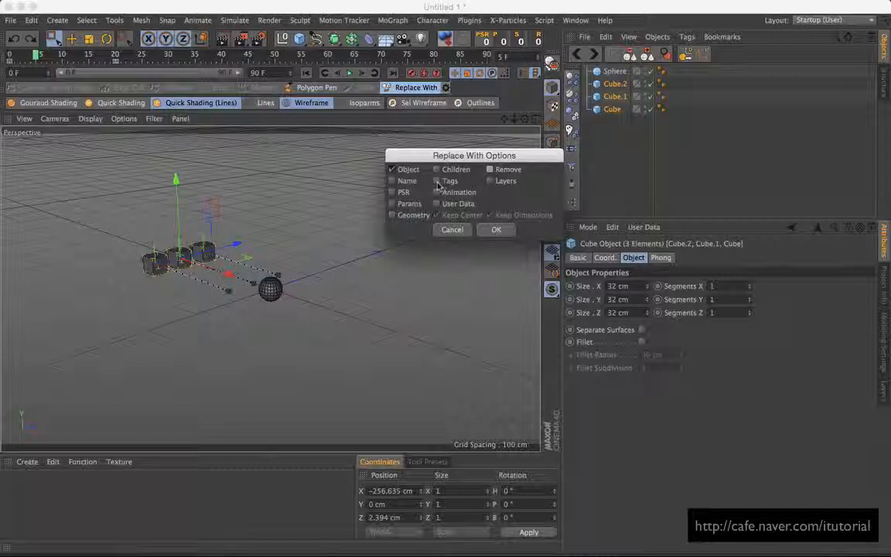
left_click(394, 193)
left_click_drag(458, 157, 484, 158)
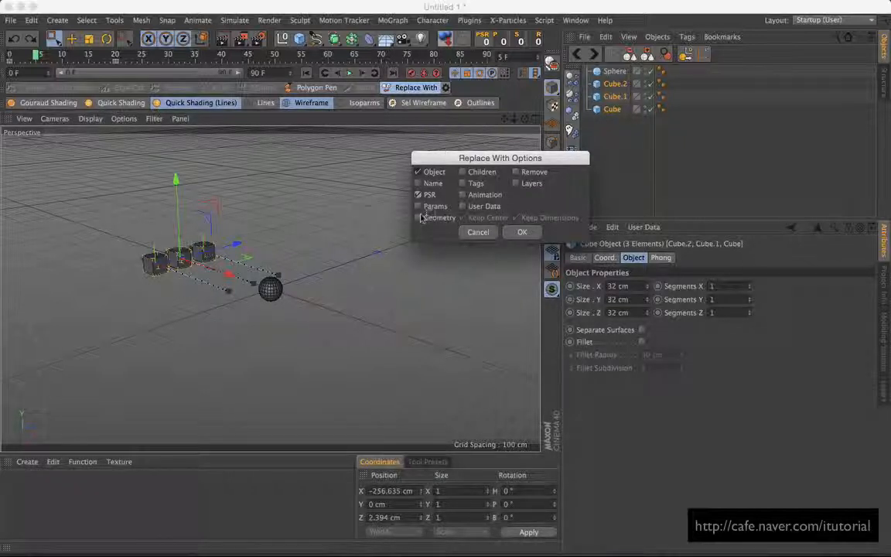
Replace the three cubes with the sphere using these options and scrub the animation to frame 8.
left_click(520, 232)
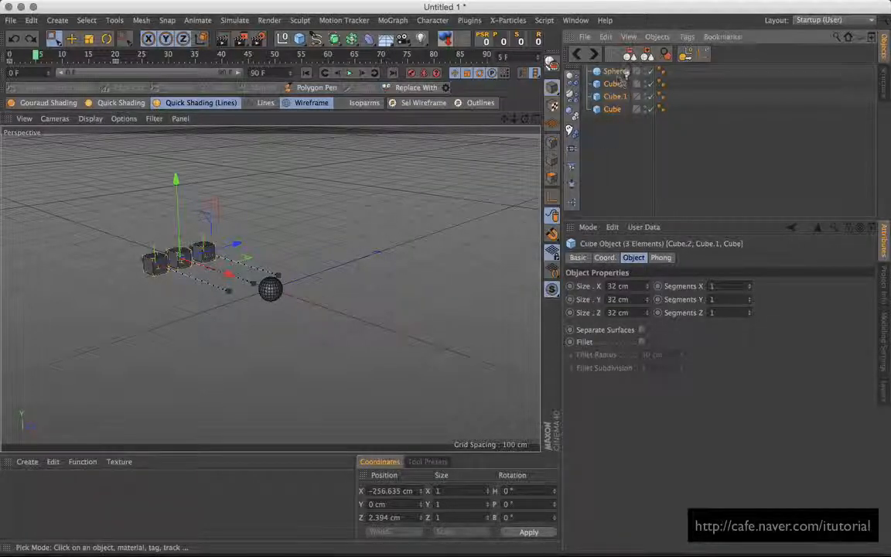
left_click(619, 72)
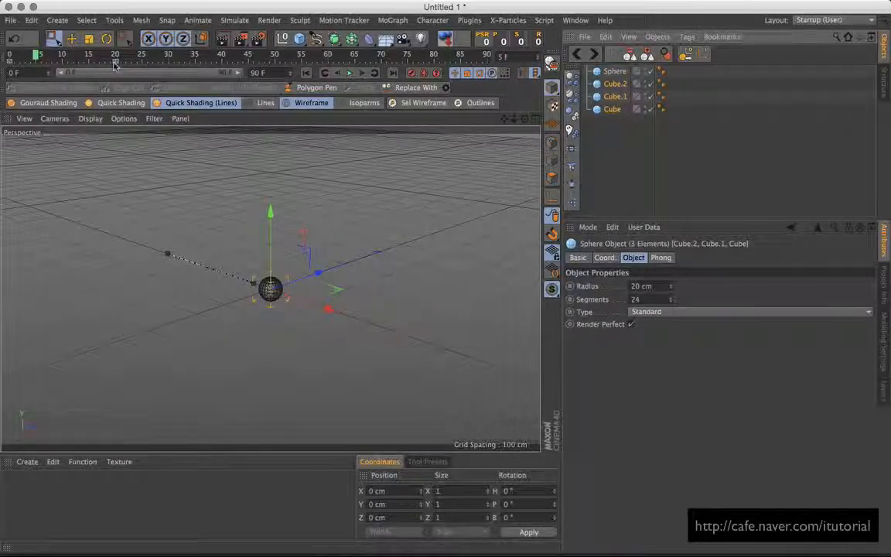
left_click_drag(78, 58, 52, 59)
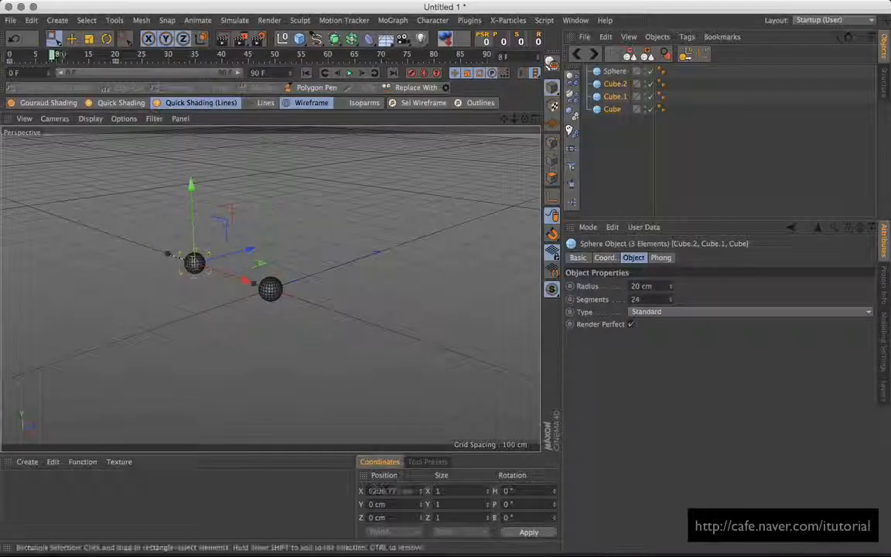
Move the replaced Cube object along Z to about -73 cm, and undo both the move and the three-cube replacement.
left_click(611, 128)
left_click(612, 110)
left_click_drag(248, 249, 219, 257)
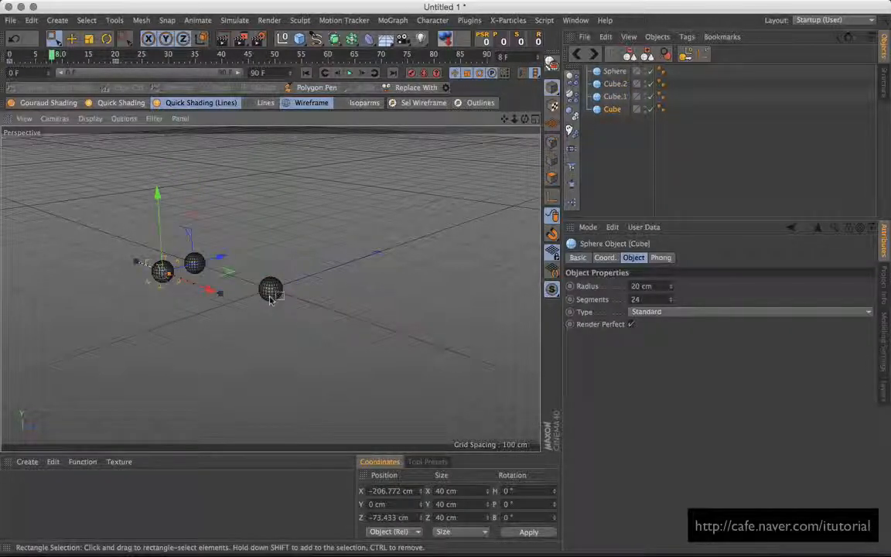
key("ctrl+z")
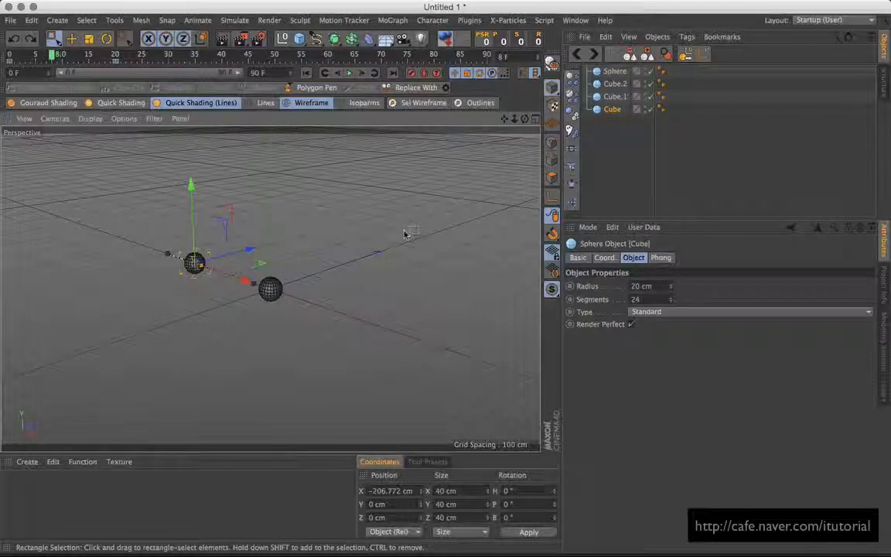
left_click(406, 234)
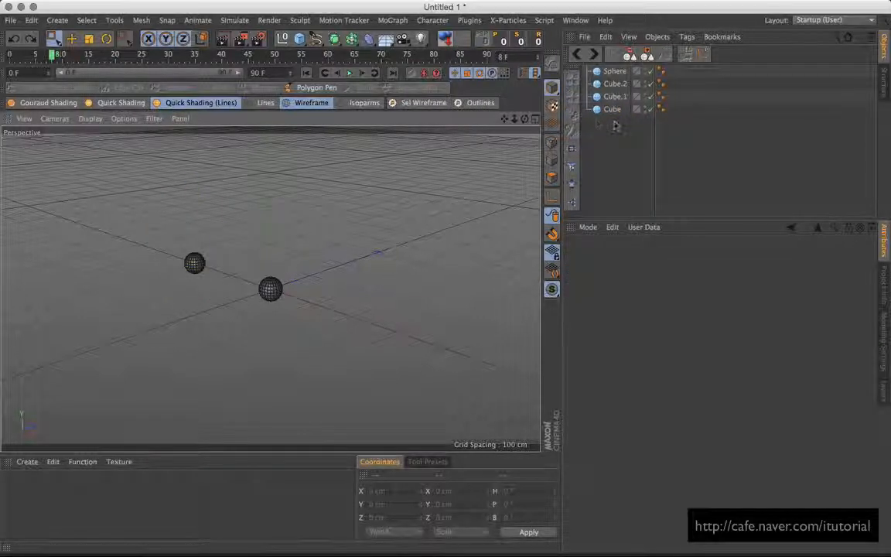
key("ctrl+a")
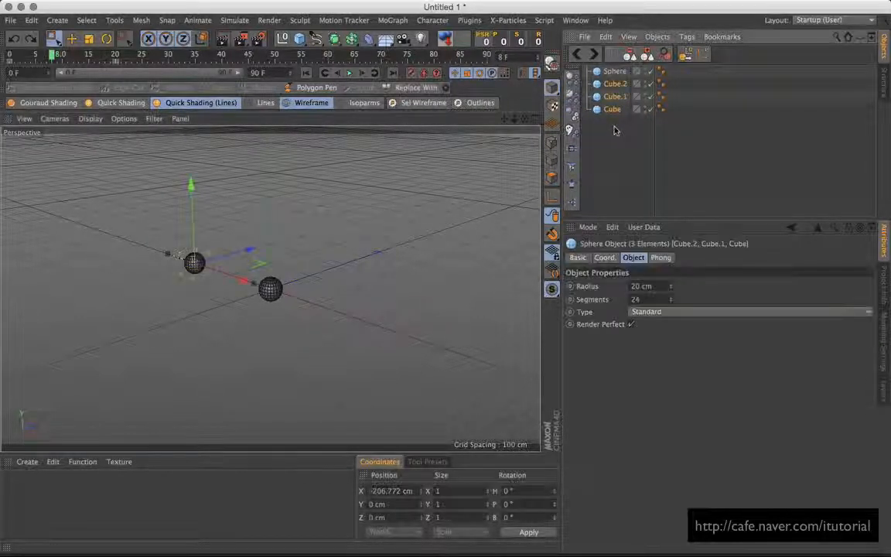
key("super+z")
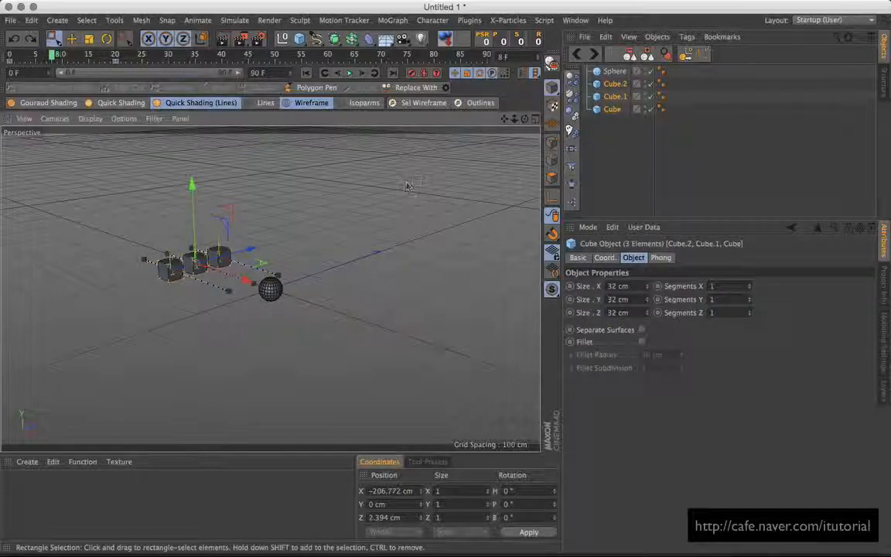
Replace only Cube.2 with the sphere using the Object and PSR options, and undo that replacement.
left_click(607, 128)
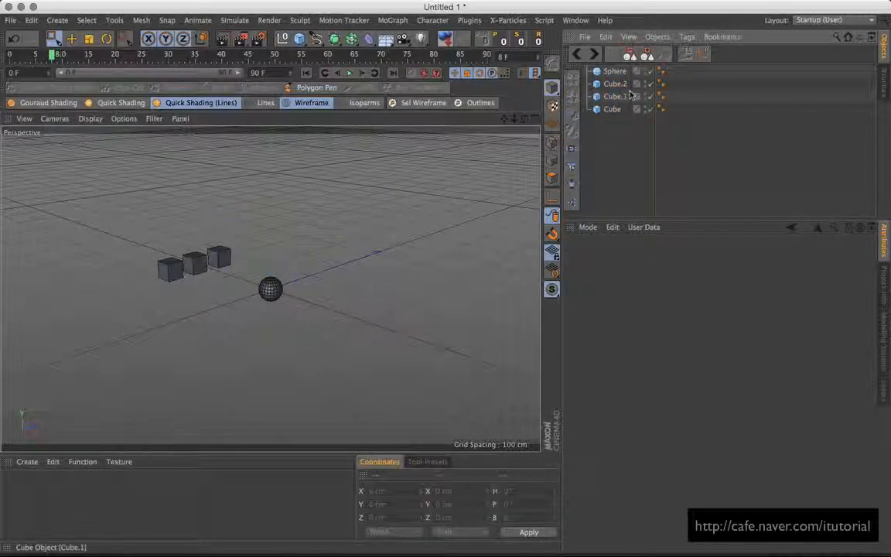
left_click_drag(623, 126, 606, 82)
left_click(610, 128)
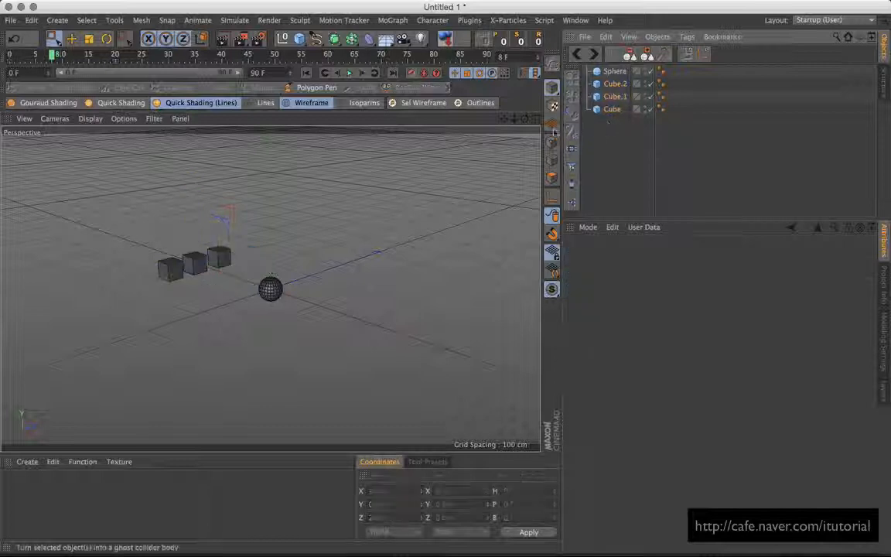
left_click(615, 84)
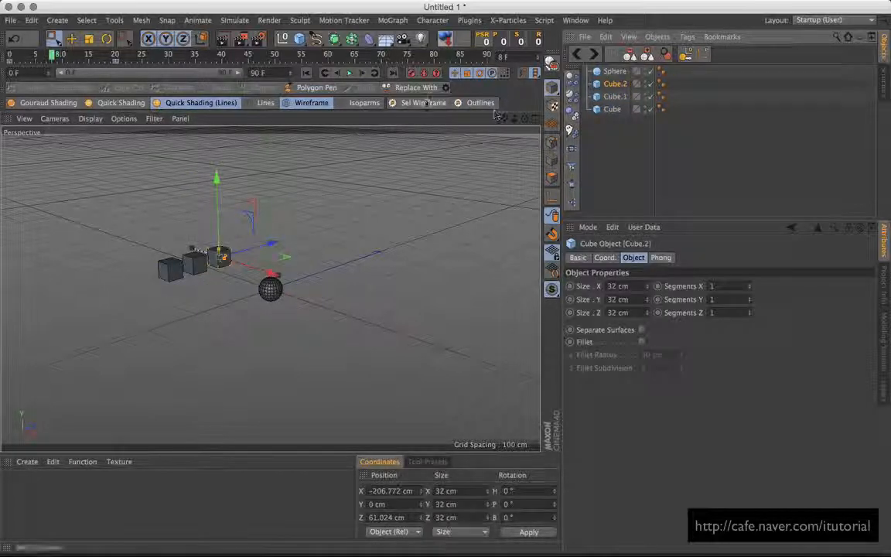
left_click(416, 88)
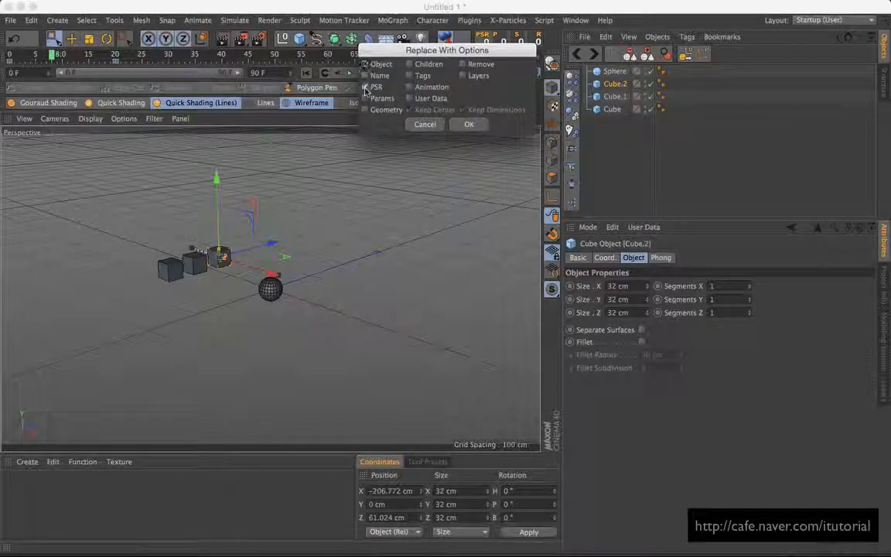
left_click(470, 126)
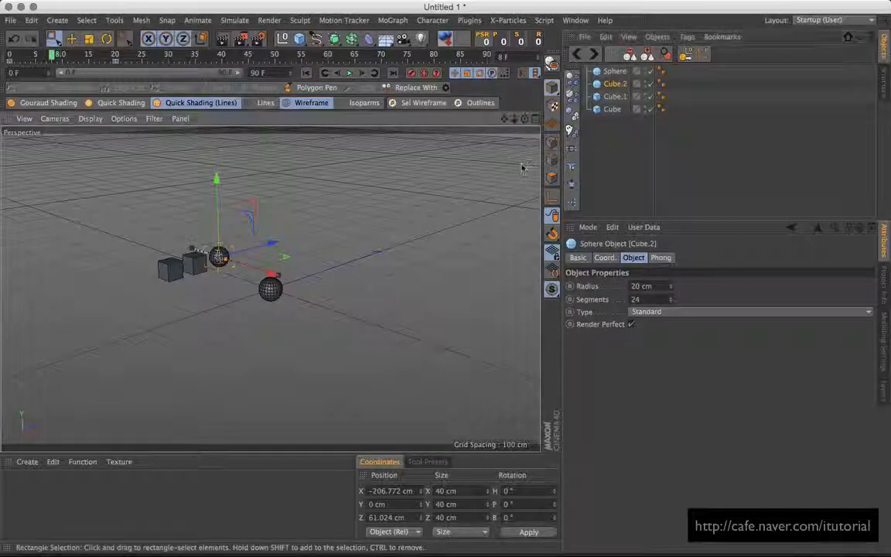
key("super+z")
Replace only the object named Cube with the sphere, scrub the animation back to frame 4, and undo the replacement.
left_click(611, 126)
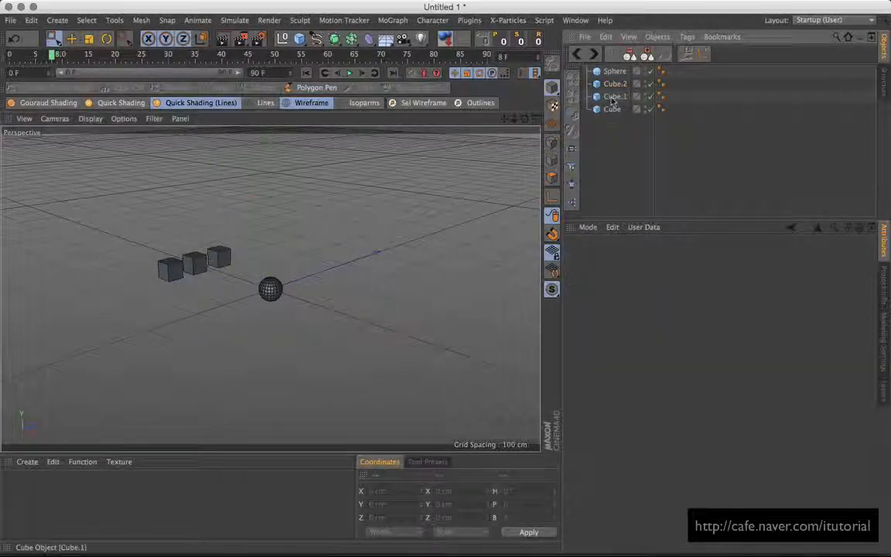
left_click_drag(615, 119, 619, 82)
left_click(612, 125)
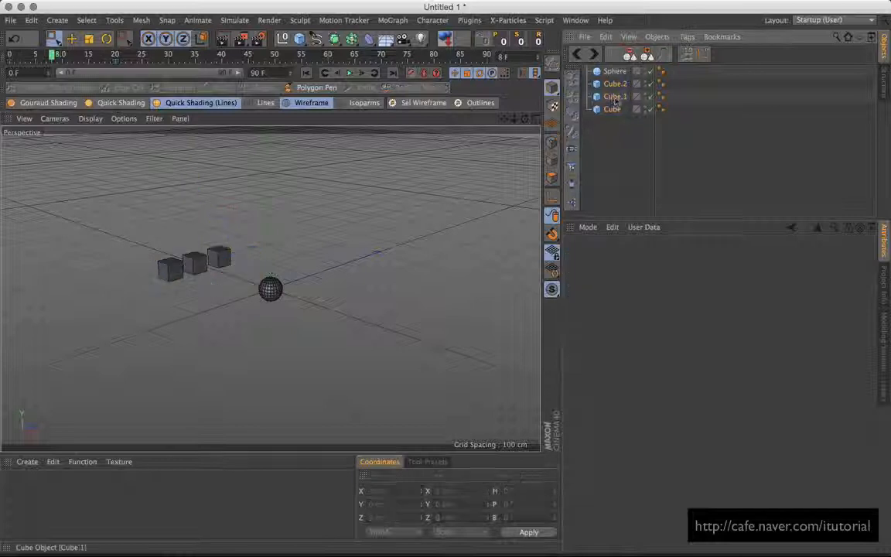
left_click(612, 109)
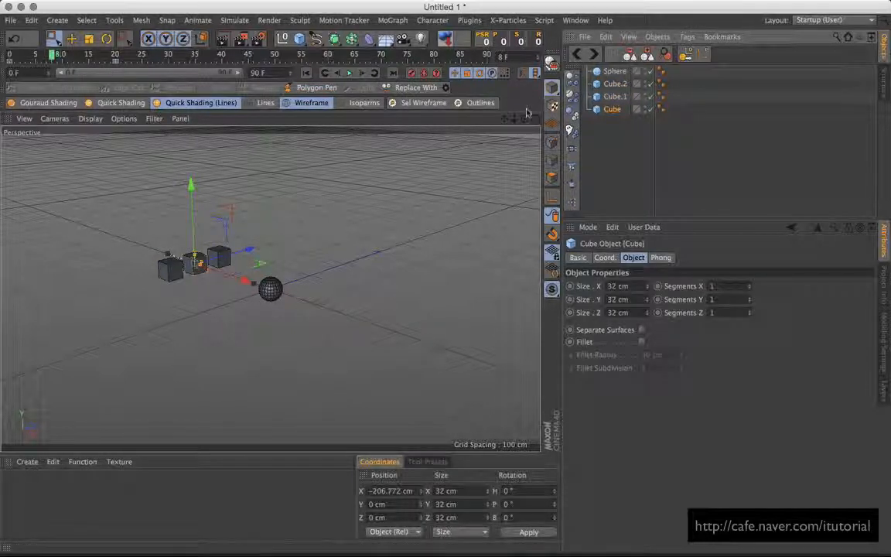
left_click(415, 89)
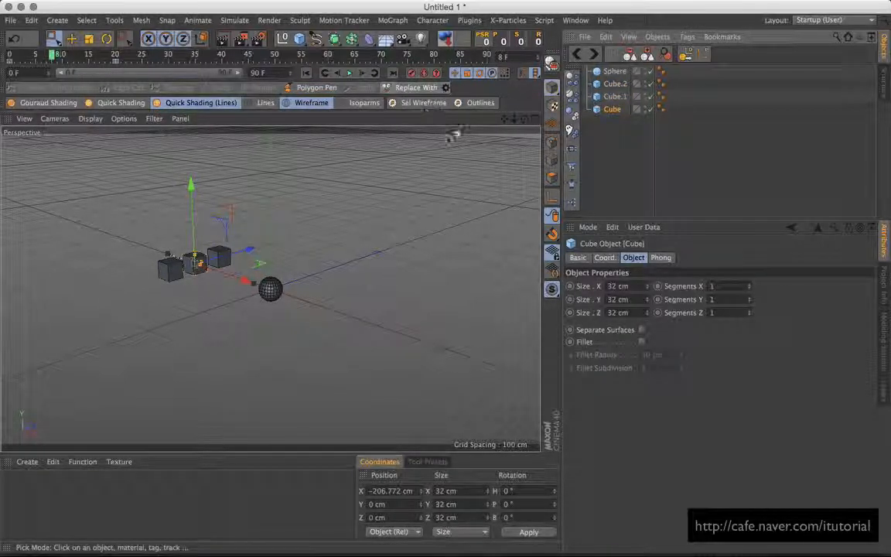
left_click(614, 72)
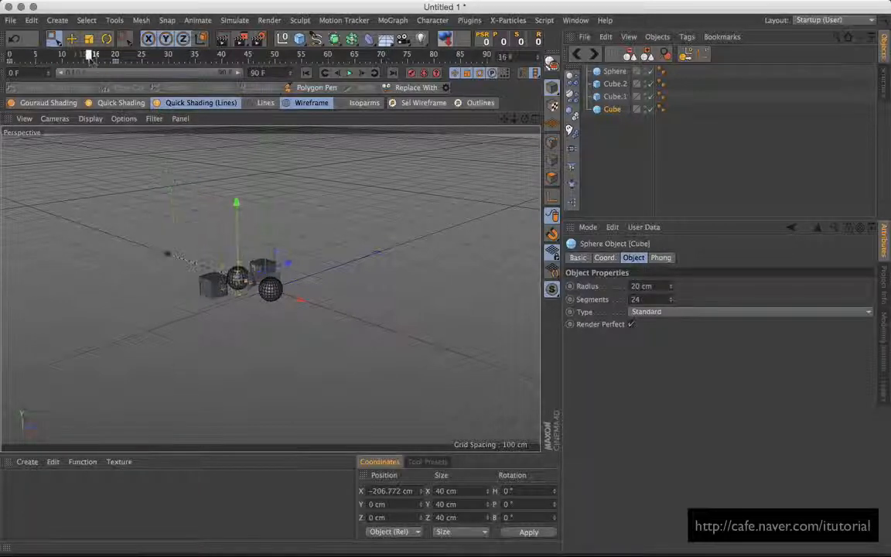
left_click_drag(47, 56, 32, 56)
key("super+z")
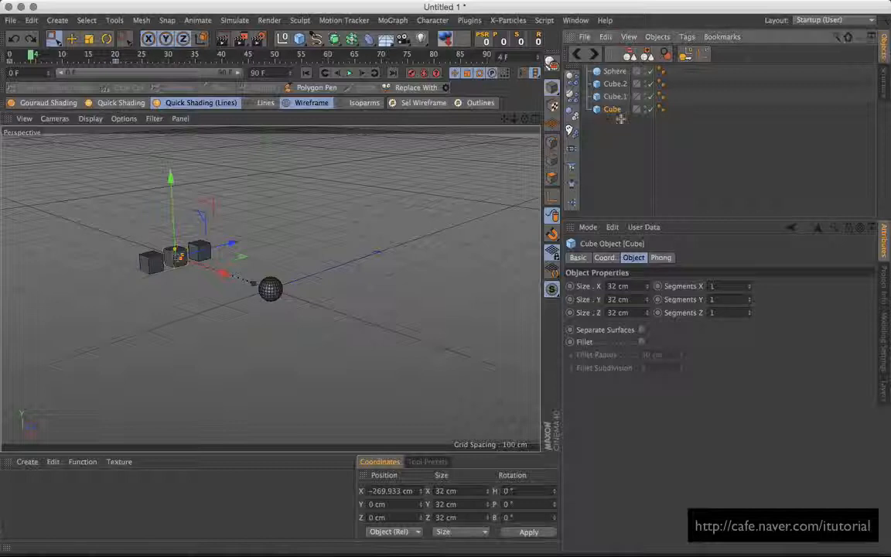
Replace Cube.1 and Cube together with the sphere, move to frame 5, and undo the replacement.
left_click(615, 96, "ctrl")
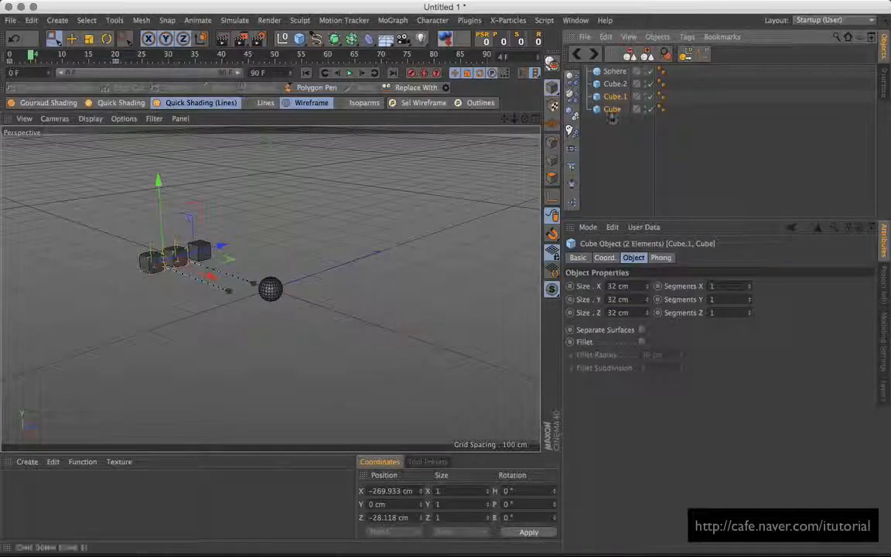
left_click(419, 89)
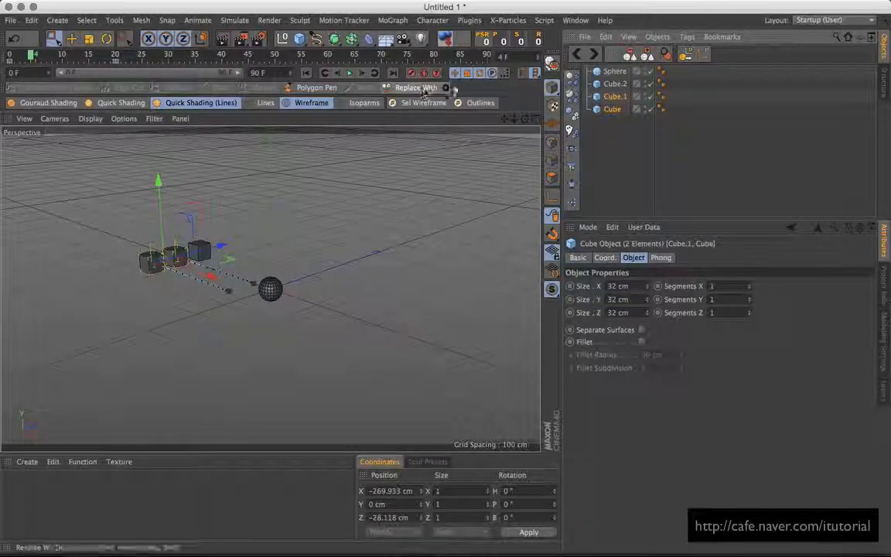
left_click(617, 72)
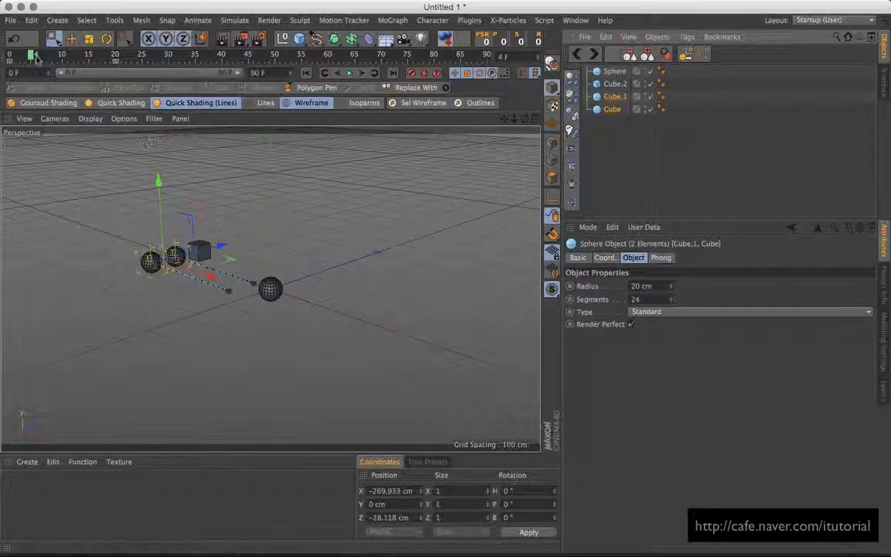
mouse_move(36, 58)
left_mouse_down()
mouse_move(71, 59)
mouse_move(37, 58)
left_mouse_up()
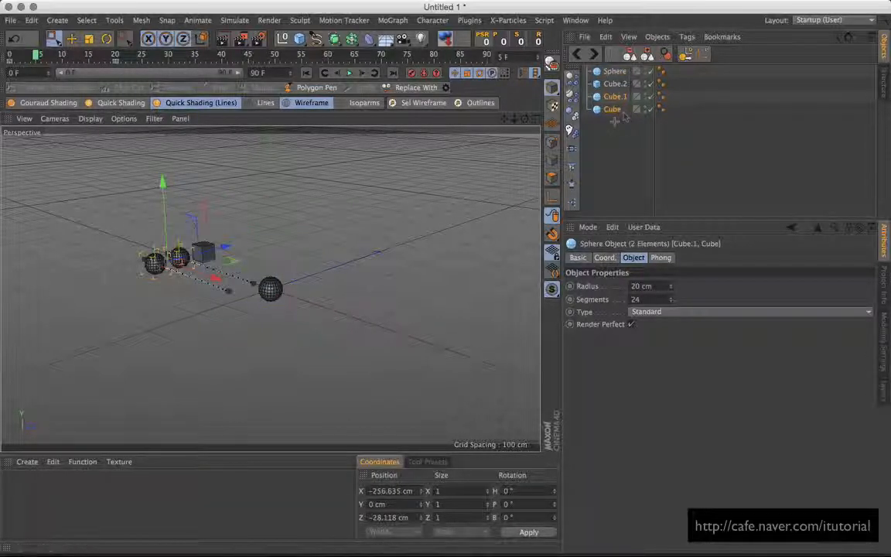
key("super+z")
key("super+z")
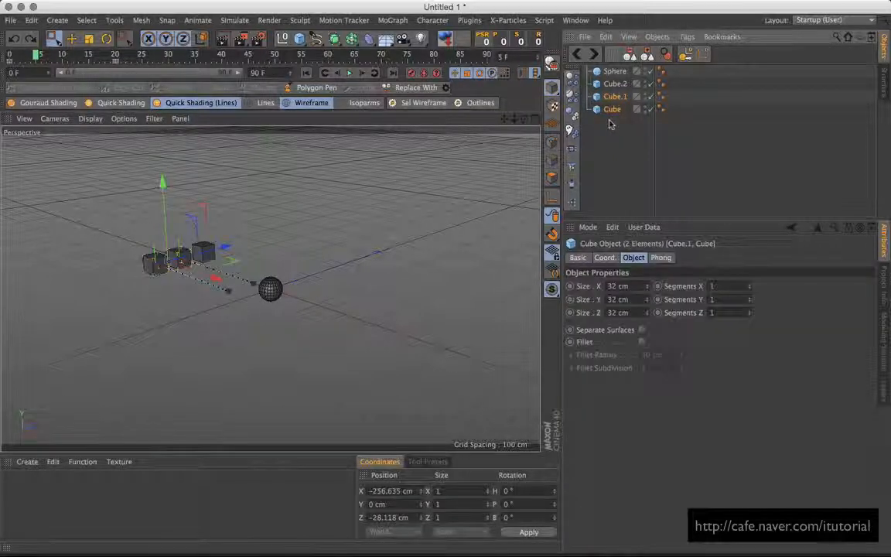
Delete all objects from the scene and add a new cube sized 18 cm in X, Y and Z.
key("super+a")
key("Delete")
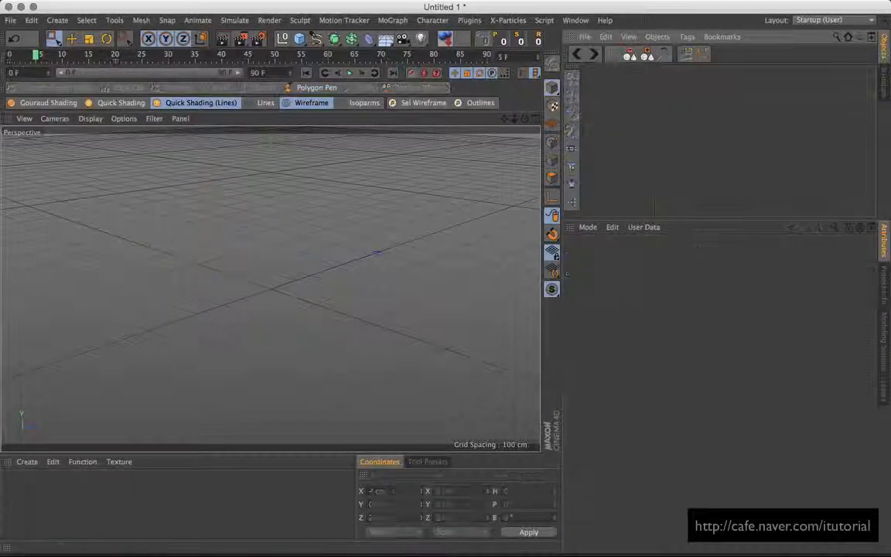
left_click_drag(299, 40, 407, 56)
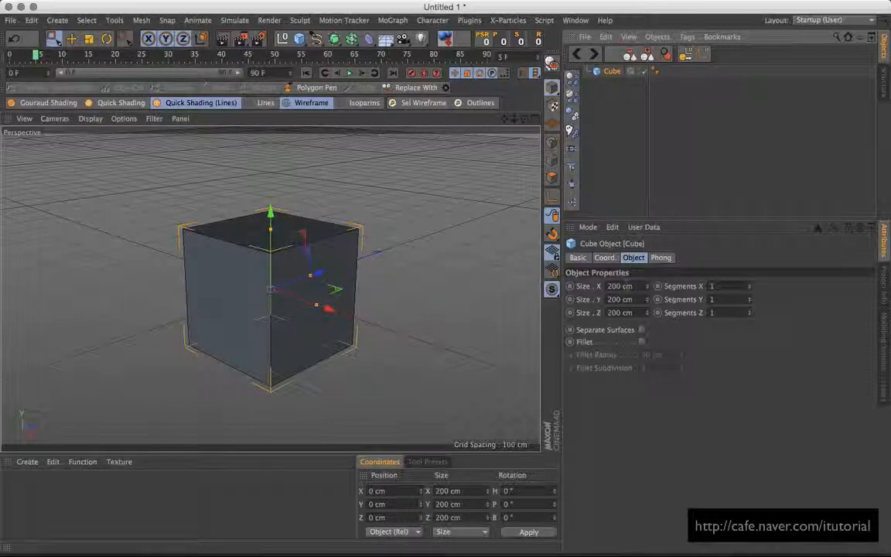
left_click_drag(590, 286, 590, 312)
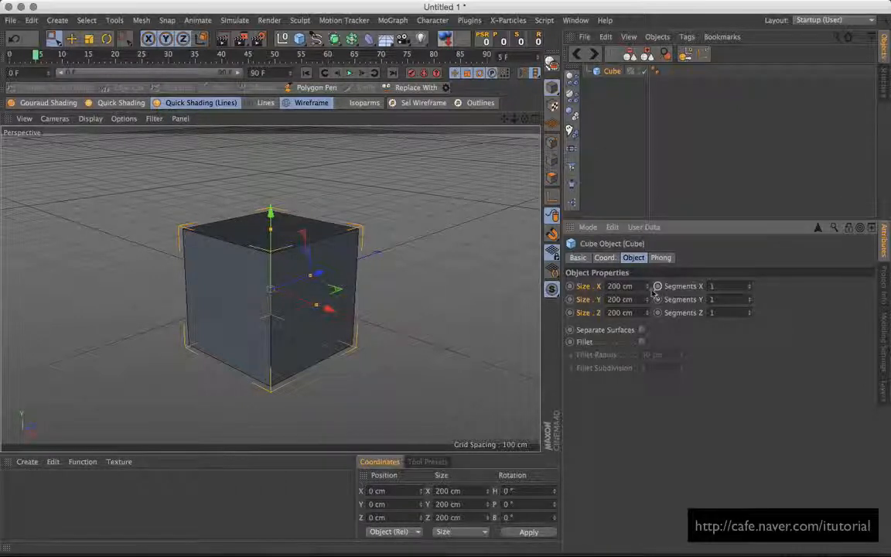
left_click_drag(647, 287, 642, 408)
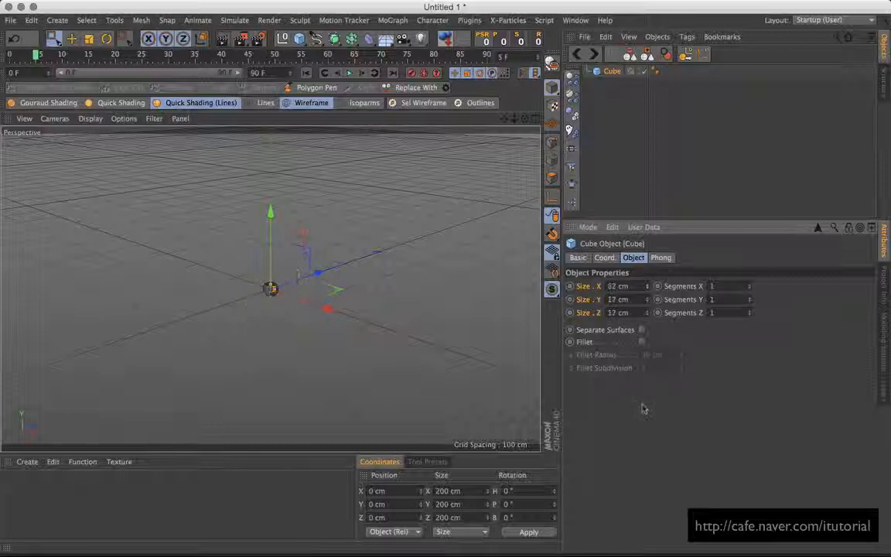
Open the Cappucino motion recorder and start realtime recording for the cube.
left_click(392, 20)
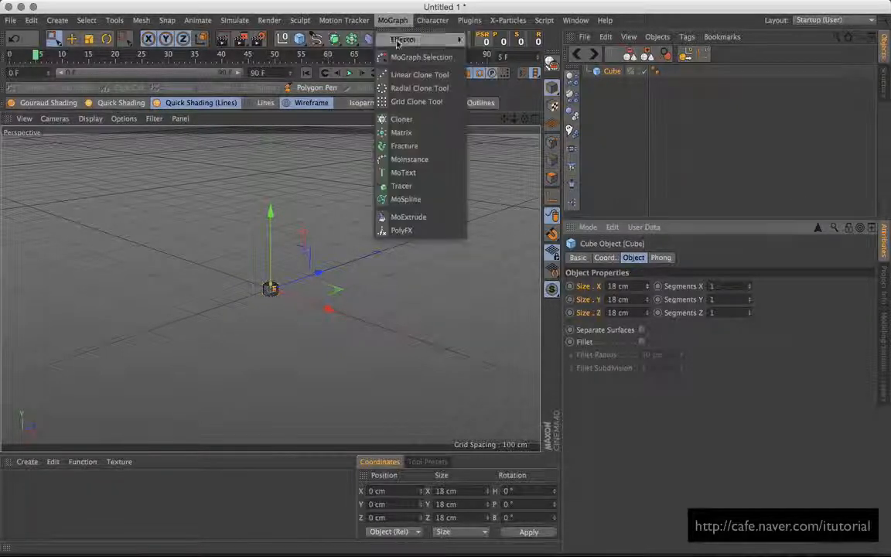
mouse_move(438, 39)
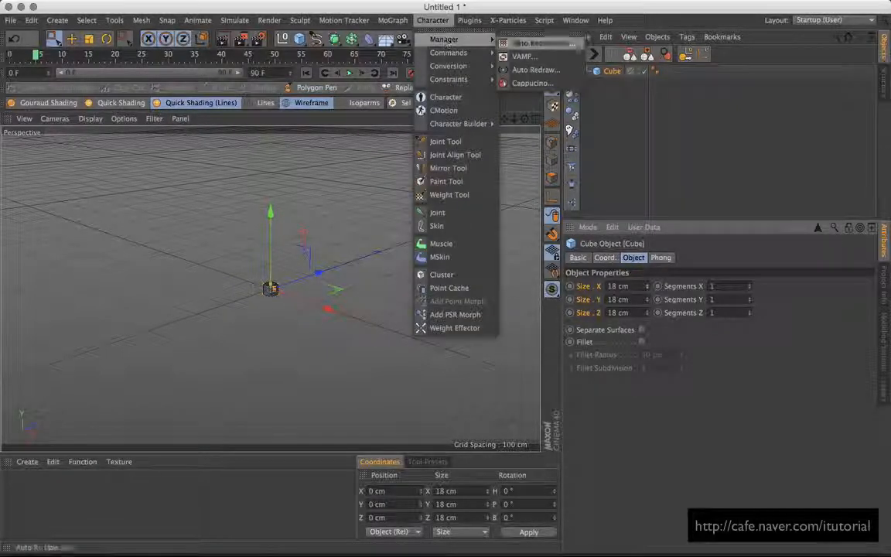
left_click(509, 81)
left_click_drag(542, 7, 626, 101)
left_click(573, 154)
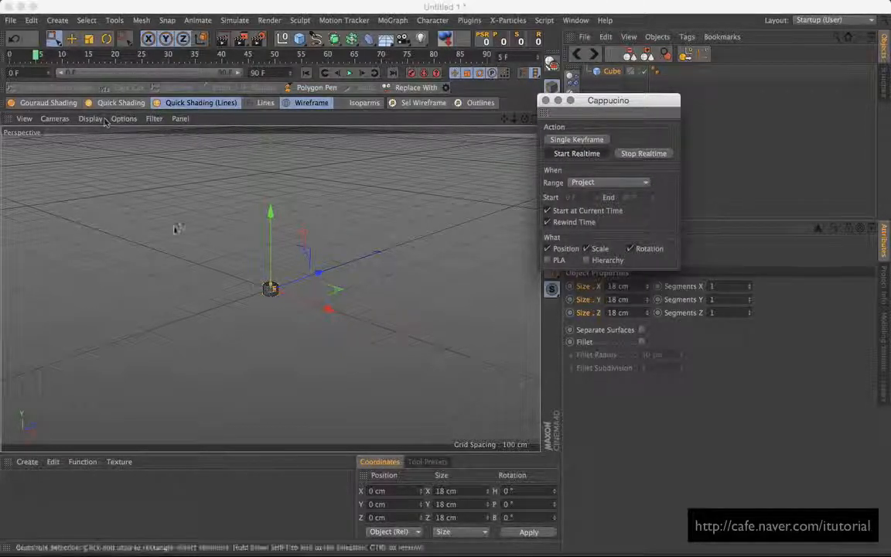
Record the cube moving along a freehand looping path, close the Cappucino recorder and return the animation to frame 0.
left_click(72, 38)
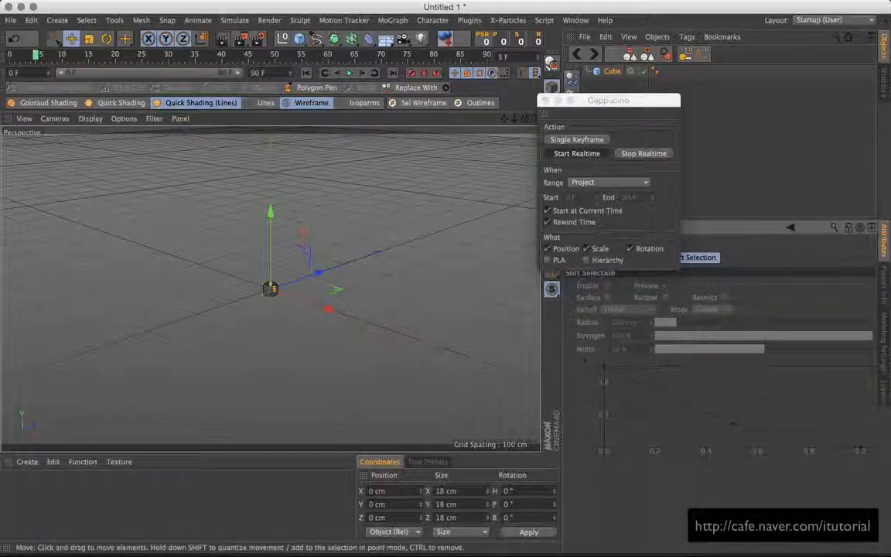
mouse_move(118, 249)
left_mouse_down()
mouse_move(209, 225)
mouse_move(312, 266)
mouse_move(118, 195)
mouse_move(169, 346)
mouse_move(87, 229)
mouse_move(219, 223)
left_mouse_up()
left_click_drag(597, 100, 631, 107)
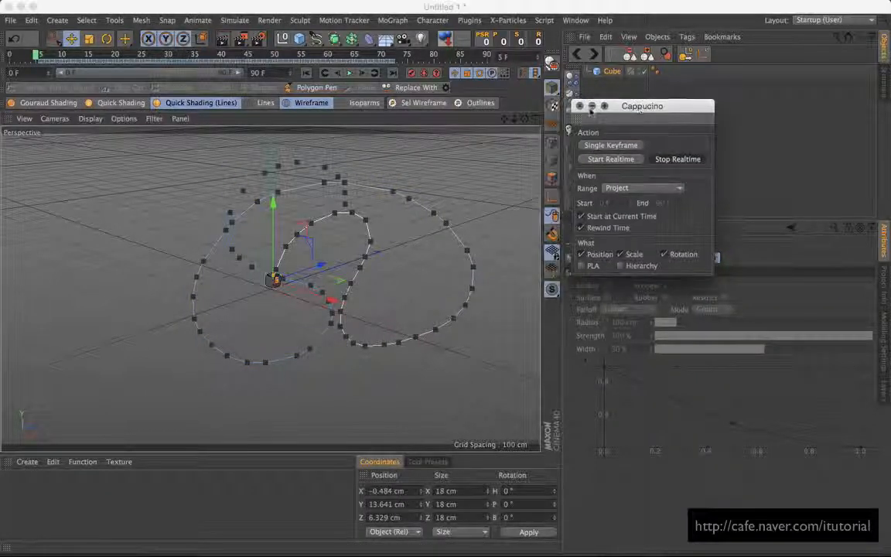
left_click(580, 106)
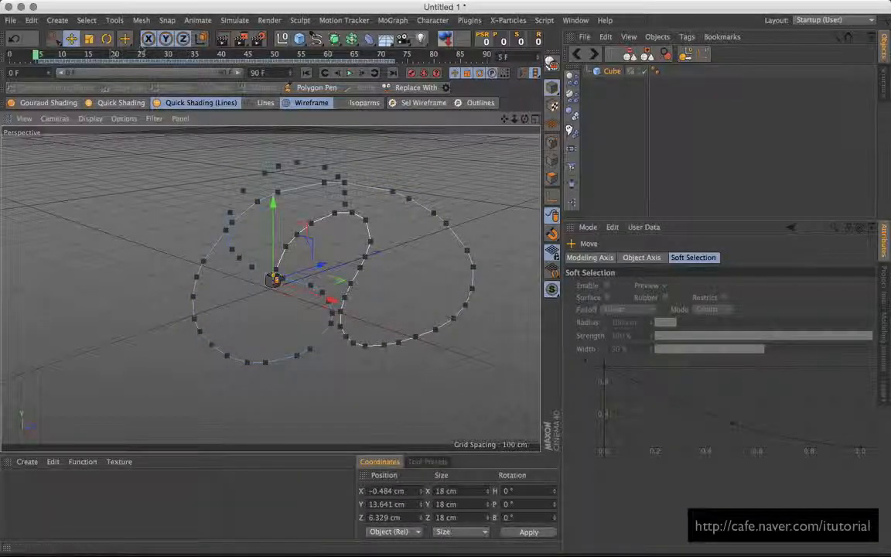
left_click_drag(101, 55, 8, 57)
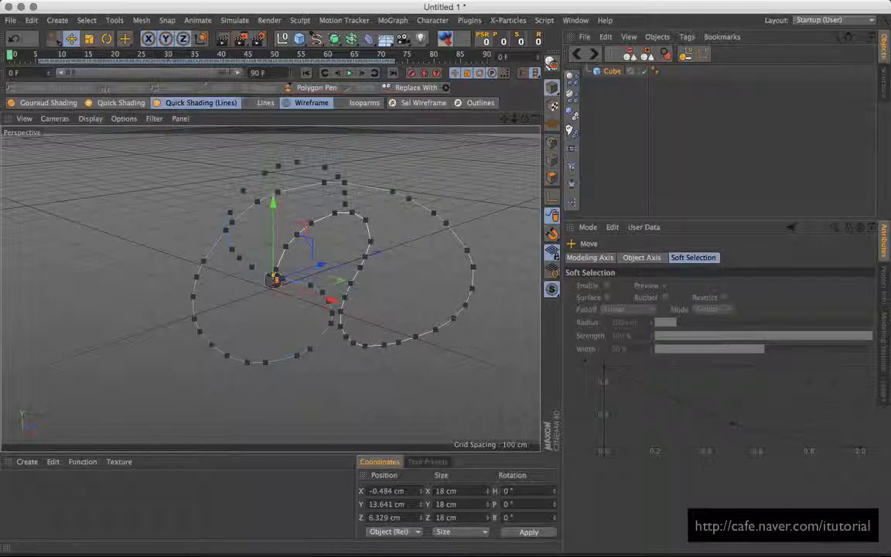
Add a cone primitive to the scene and scale it uniformly down to about 51 cm.
left_click(611, 71)
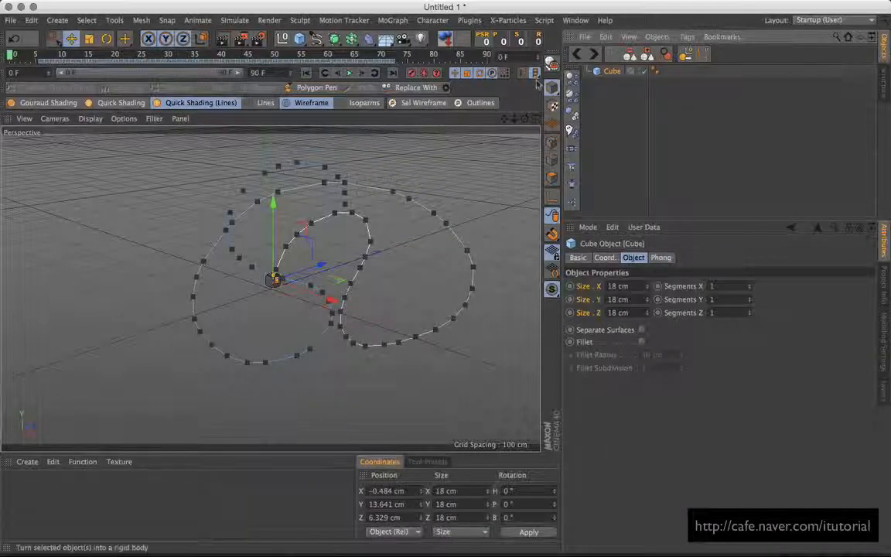
left_click_drag(299, 39, 462, 63)
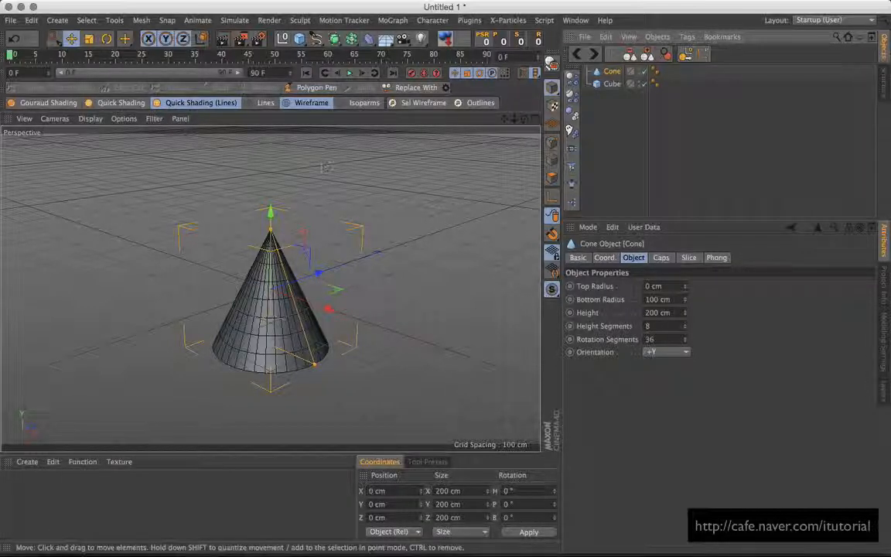
left_click(88, 39)
left_click_drag(379, 255, 277, 256)
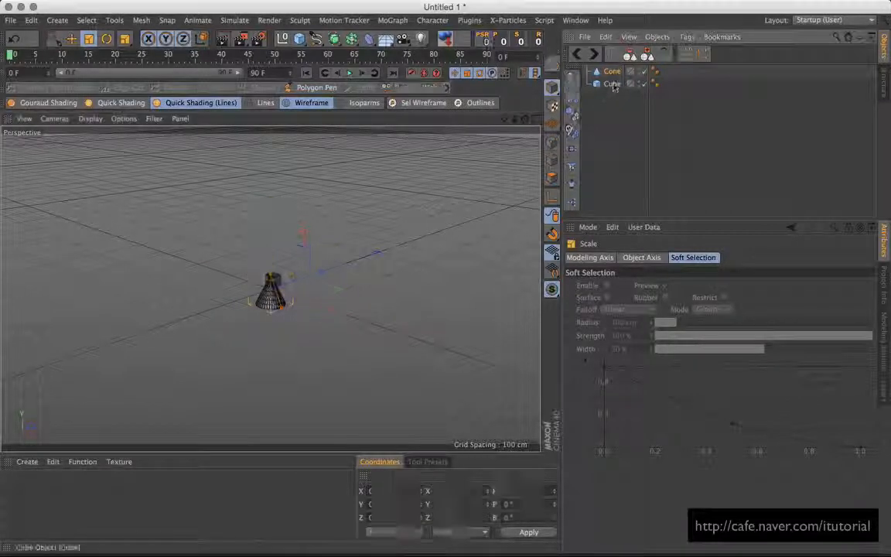
Show the cube's tracks in the Timeline and copy all of its recorded keys.
left_click(612, 85)
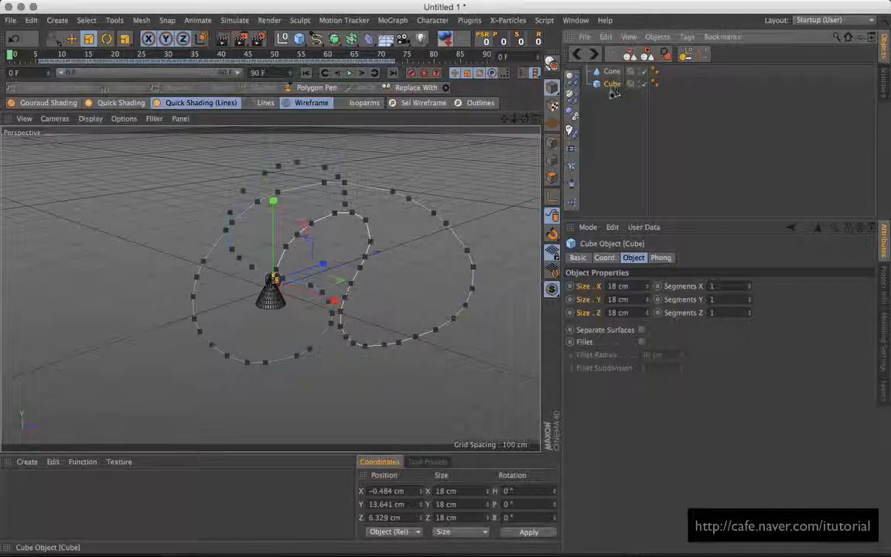
right_click(612, 85)
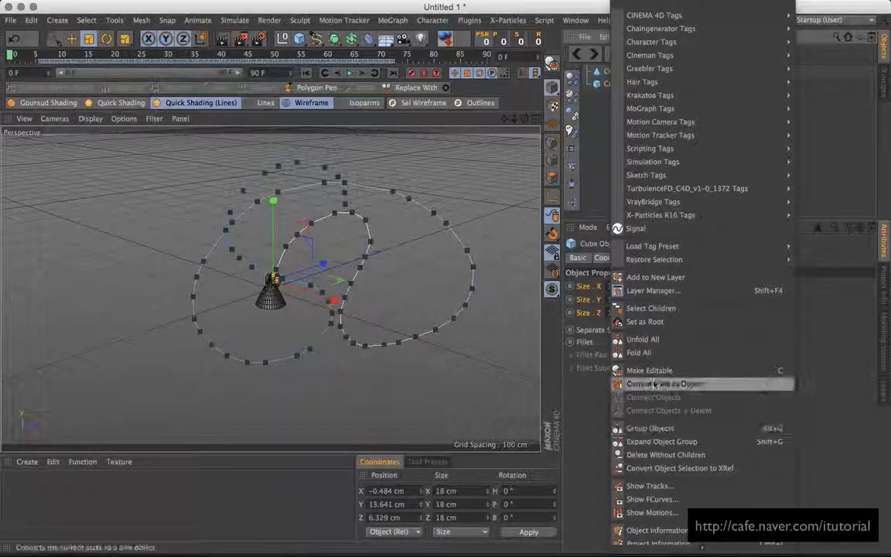
left_click(647, 486)
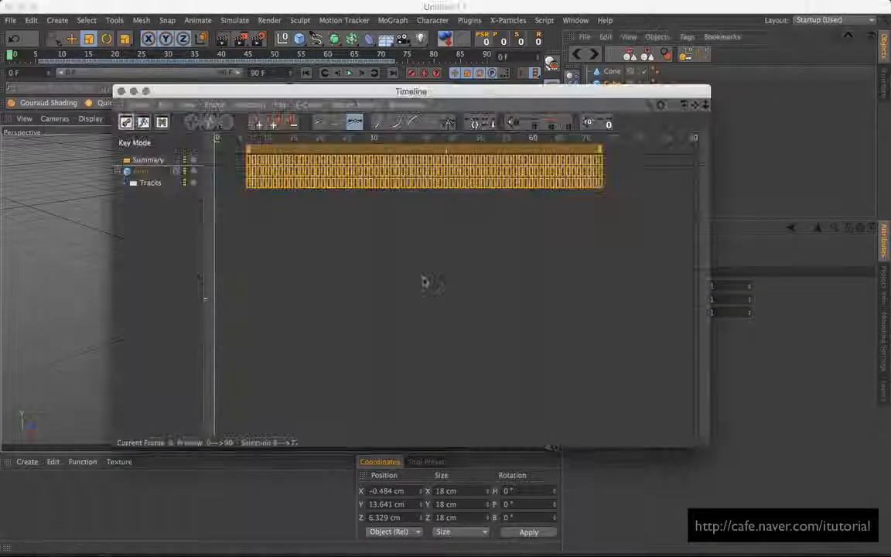
double_click(141, 172)
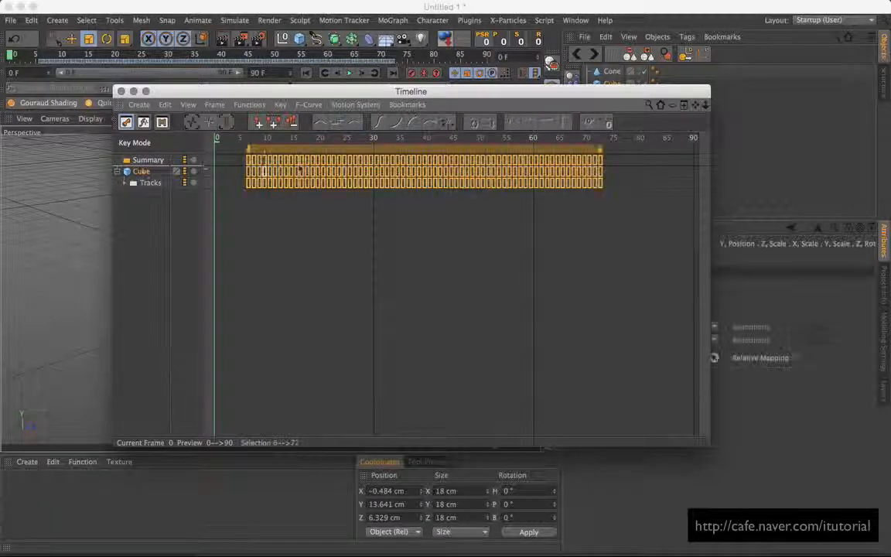
left_click(165, 105)
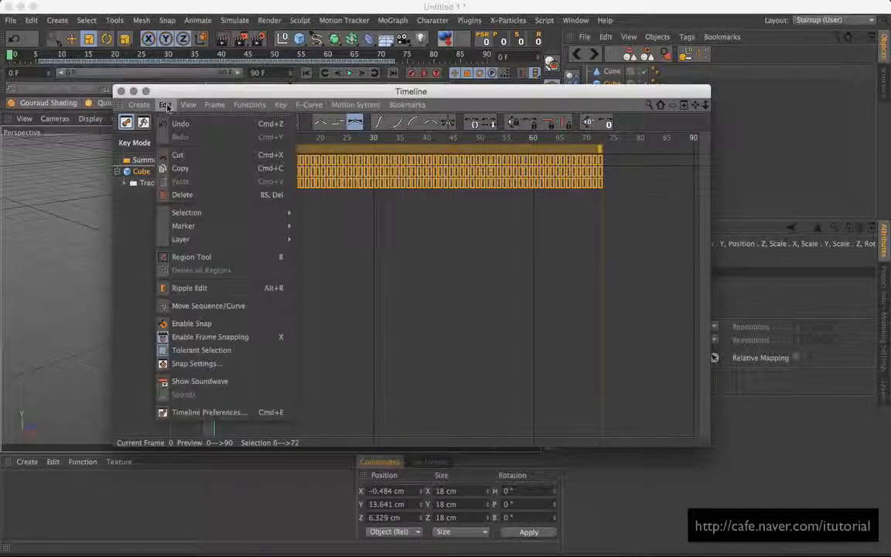
left_click(185, 191)
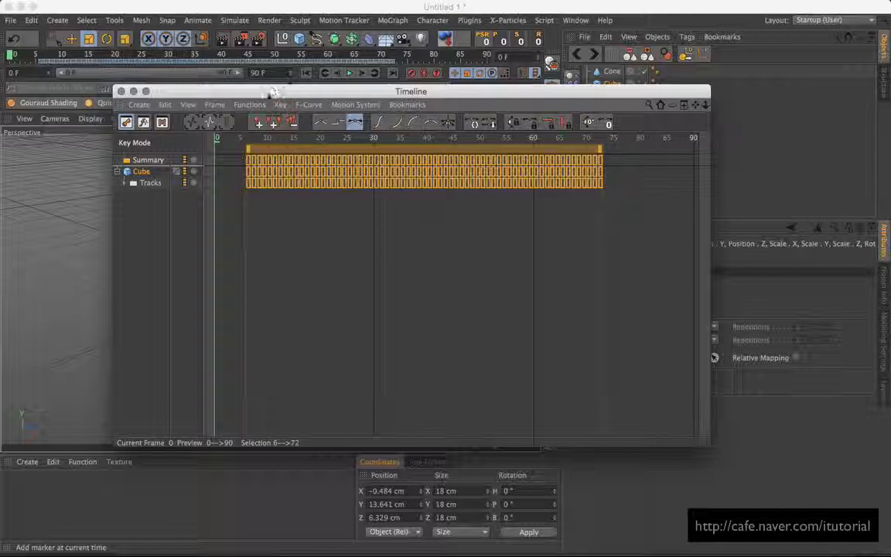
Display the cone in the Timeline with Show Animated and try to paste the cube's copied keys onto it.
left_click_drag(275, 92, 328, 235)
left_click(612, 73)
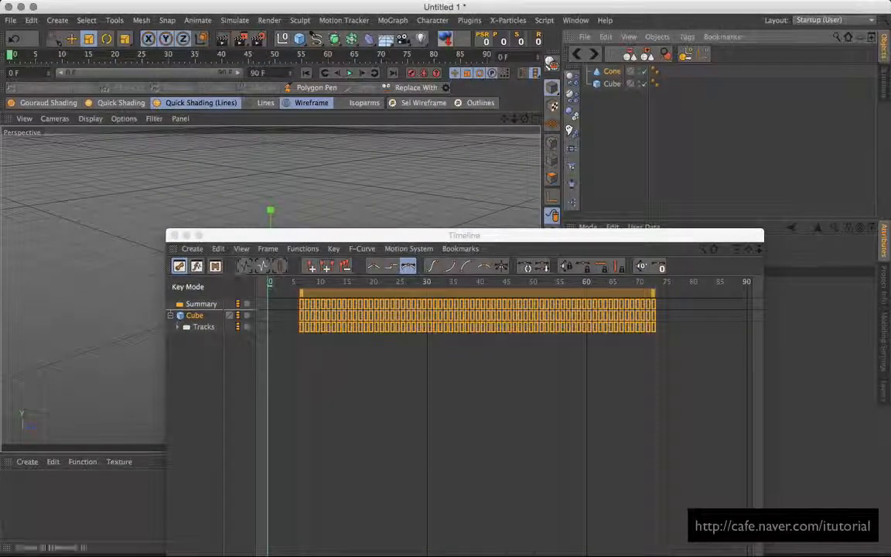
left_click(242, 248)
mouse_move(313, 330)
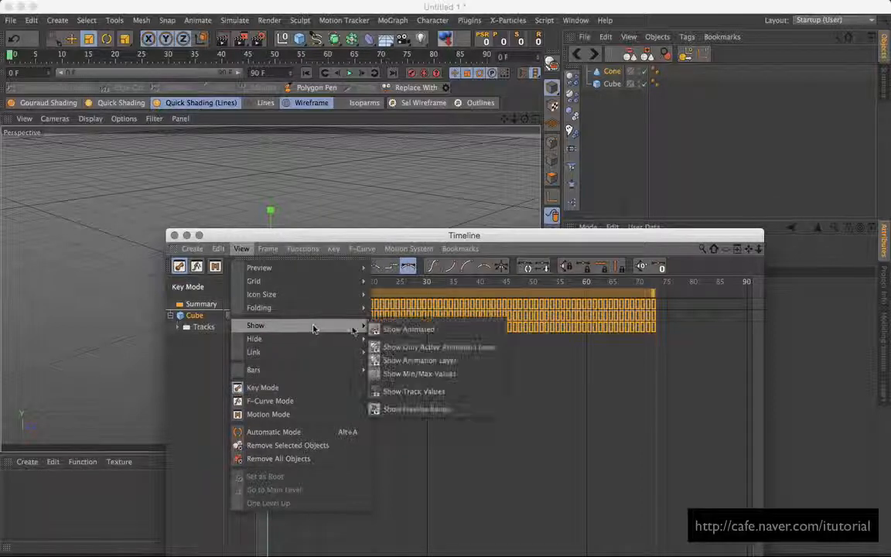
left_click(402, 329)
left_click(192, 362)
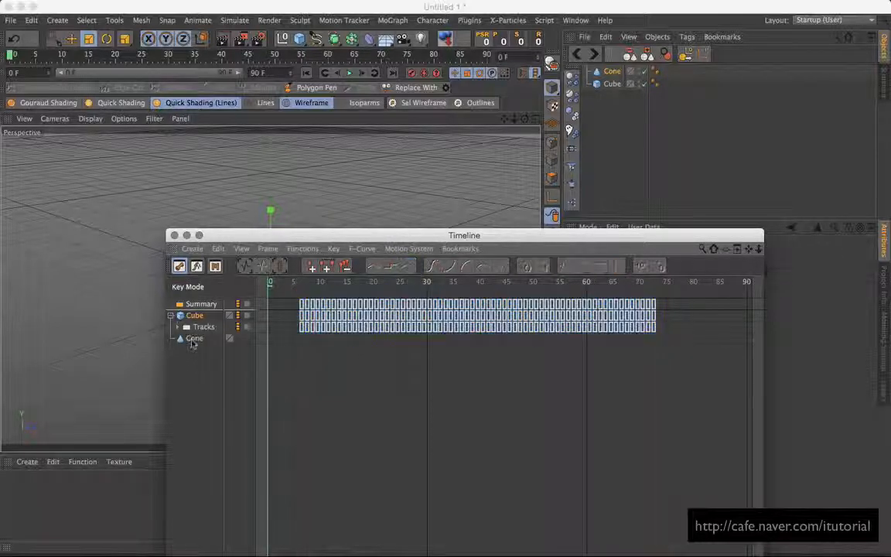
left_click(193, 339)
left_click(218, 249)
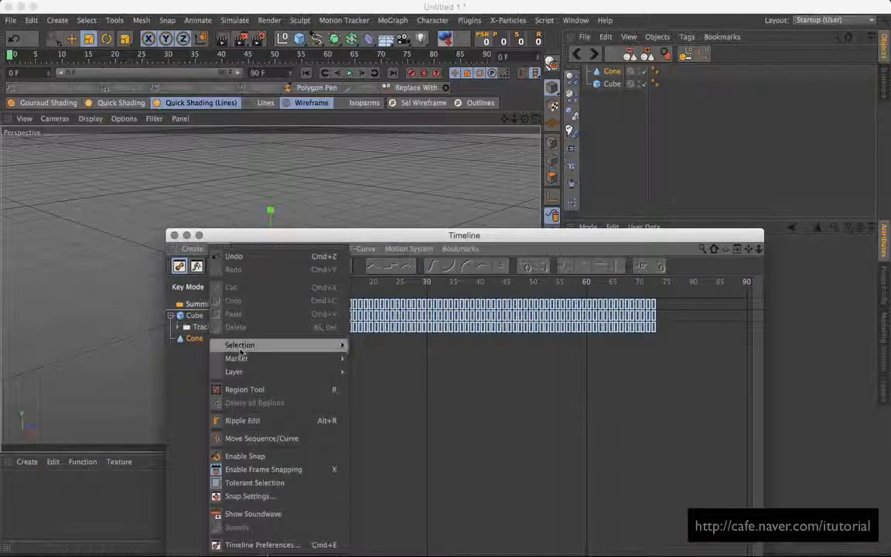
left_click(194, 342)
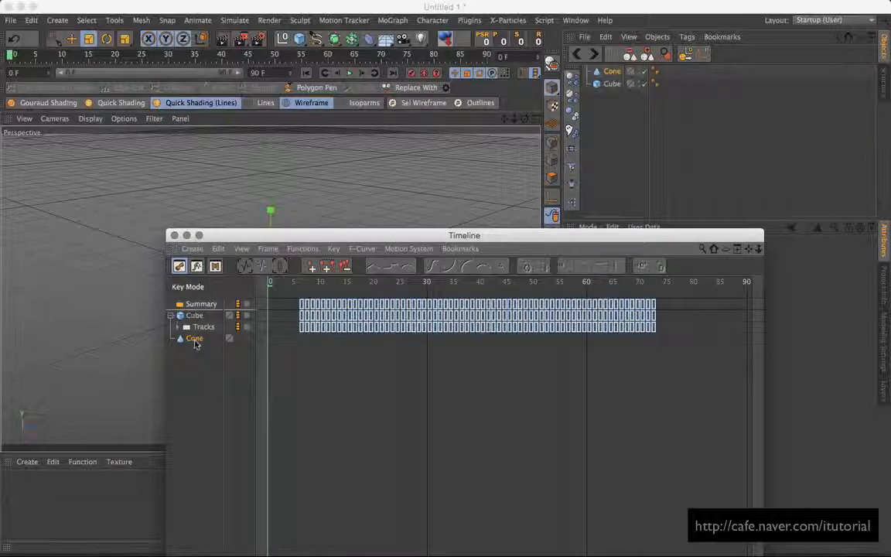
Expand the cube's tracks in the Timeline and copy its Rotation H, P and B tracks.
left_click(178, 328)
left_click(209, 340)
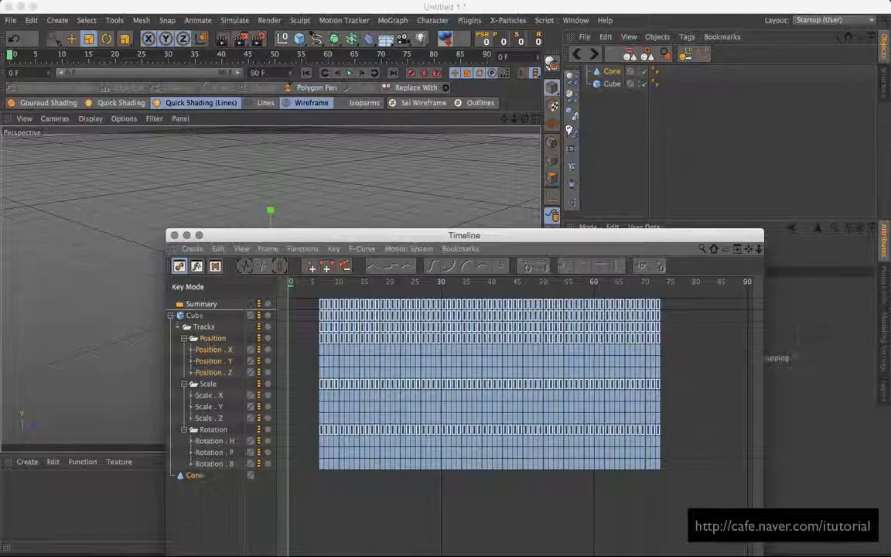
left_click(202, 476)
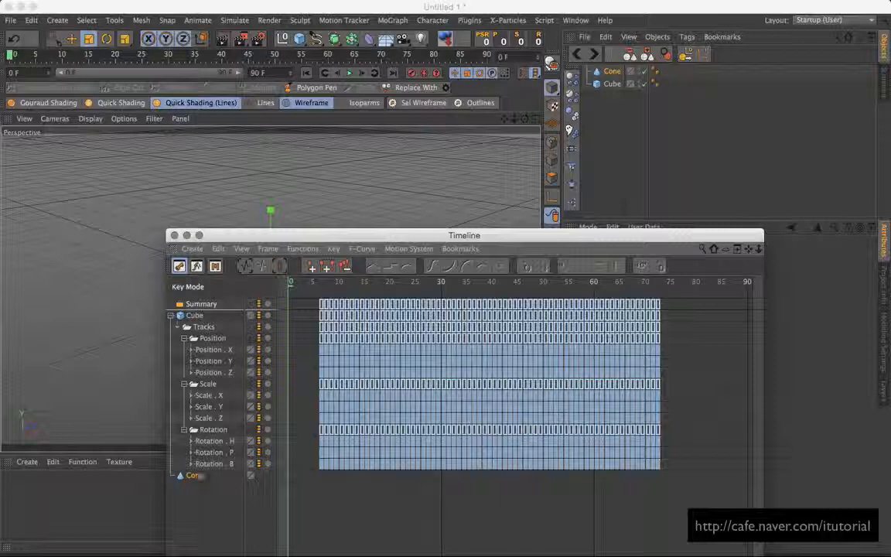
left_click(223, 431)
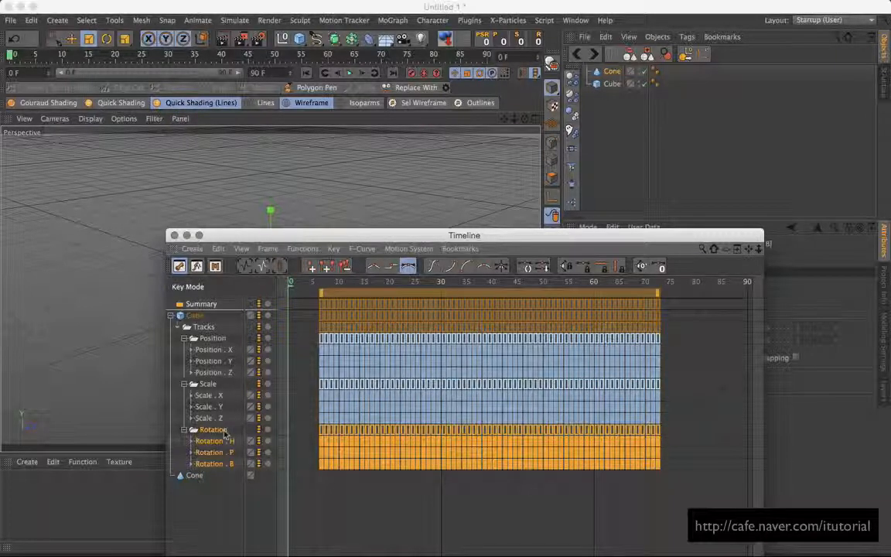
left_click(218, 248)
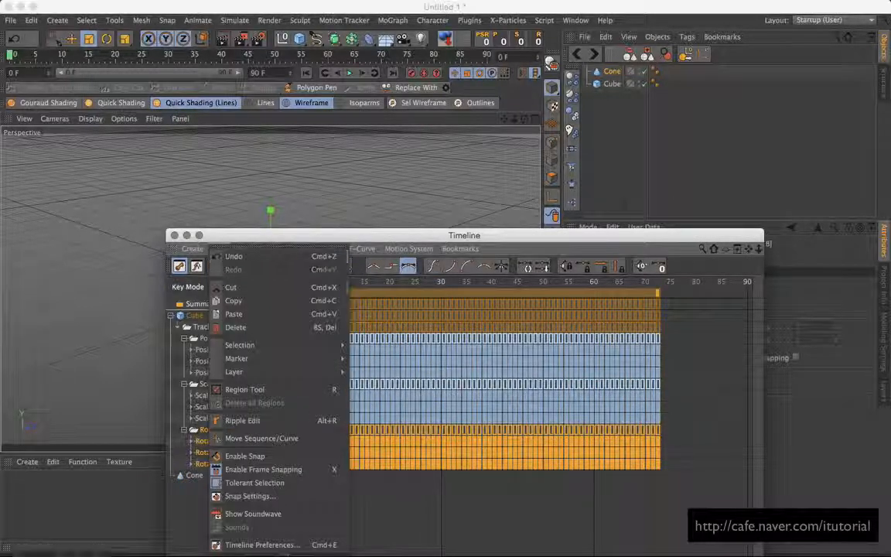
left_click(232, 303)
Try to paste the copied rotation tracks onto the cone, and close the Timeline.
left_click(195, 476)
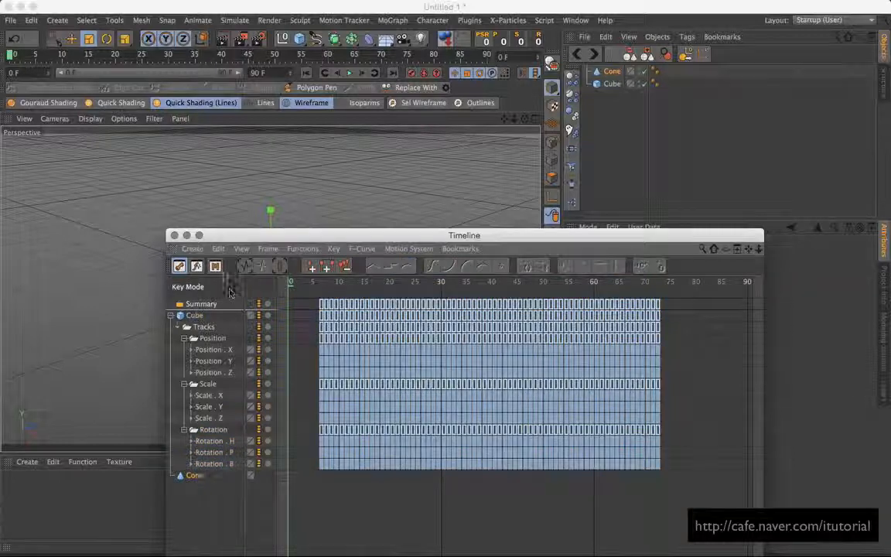
left_click(218, 250)
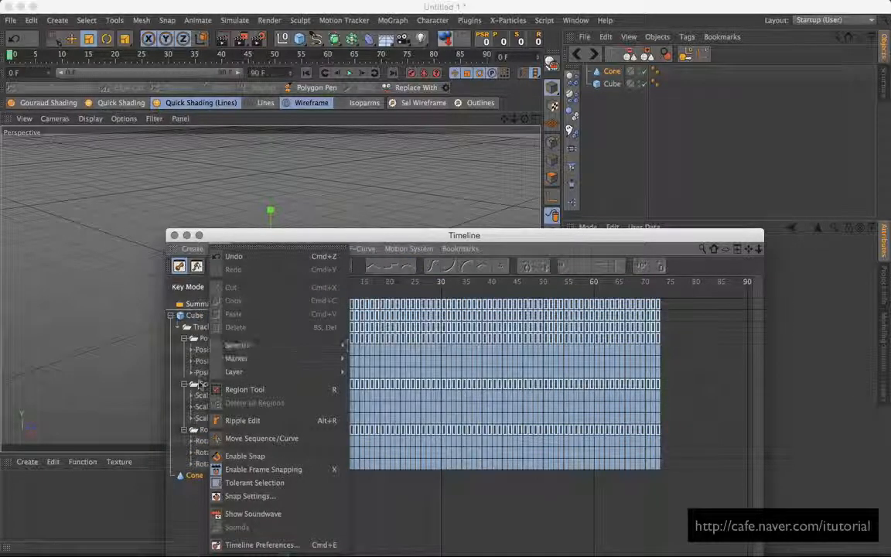
left_click(207, 481)
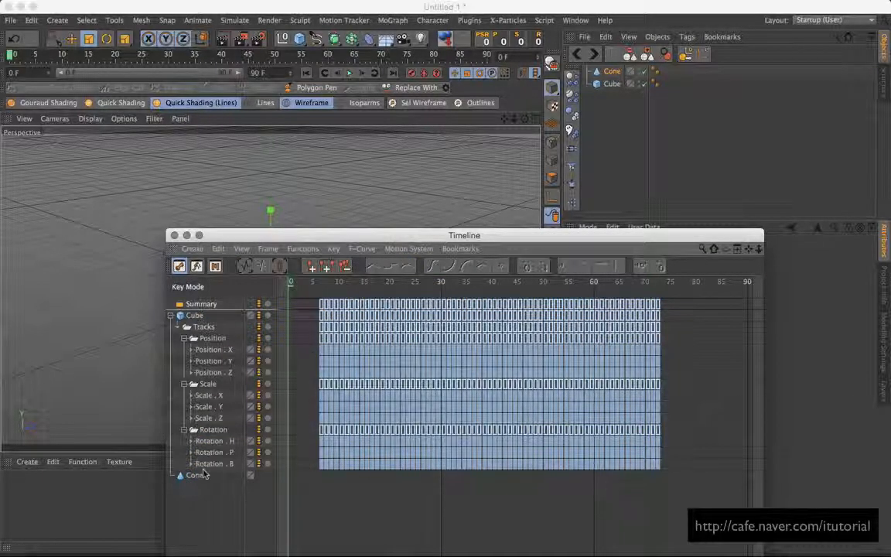
left_click_drag(284, 234, 299, 103)
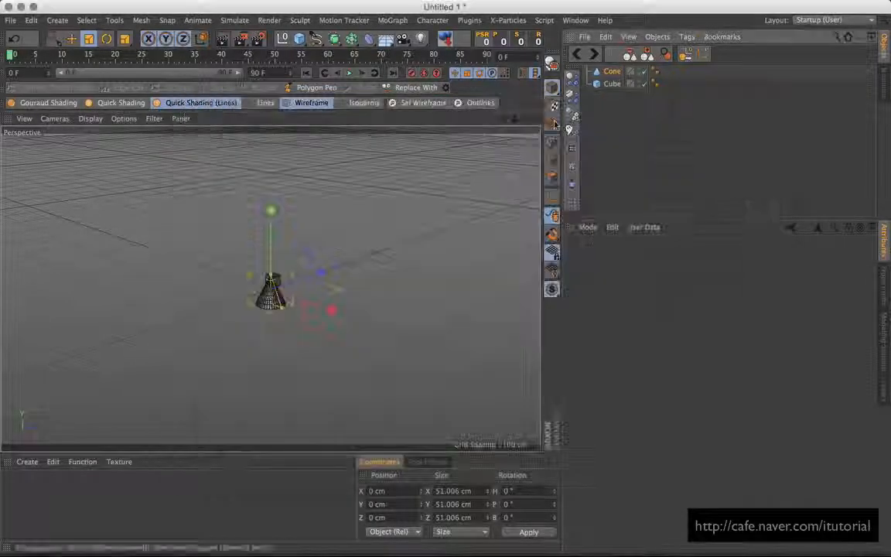
left_click(188, 103)
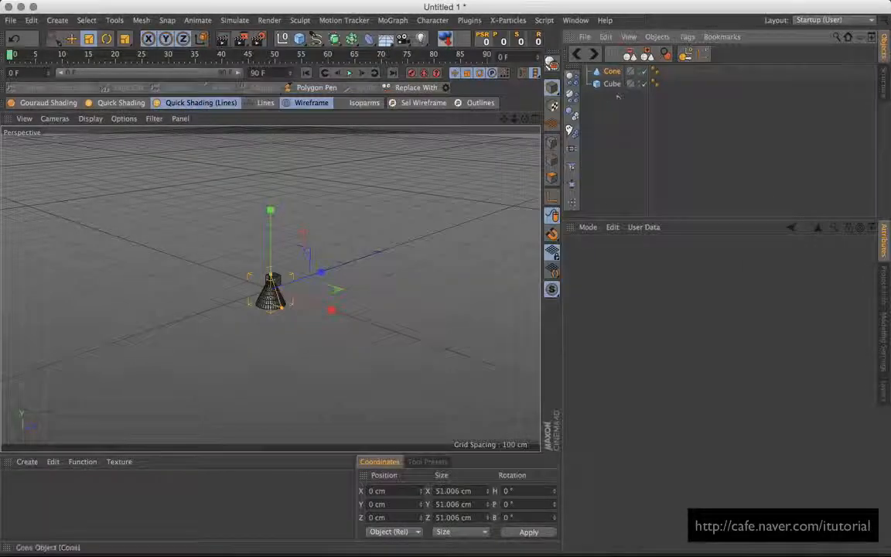
Set keyframes on the cone's X, Y and Z position coordinates at frame 0.
left_click(612, 71)
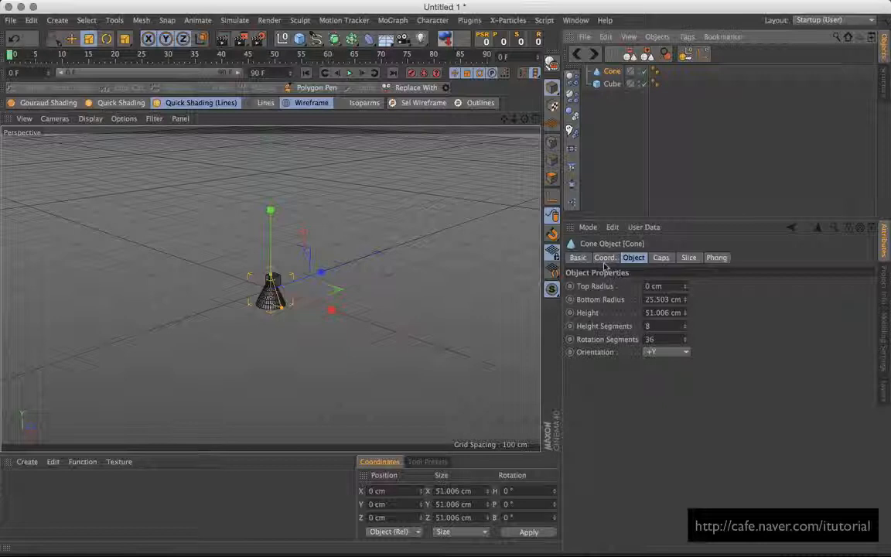
left_click(605, 257)
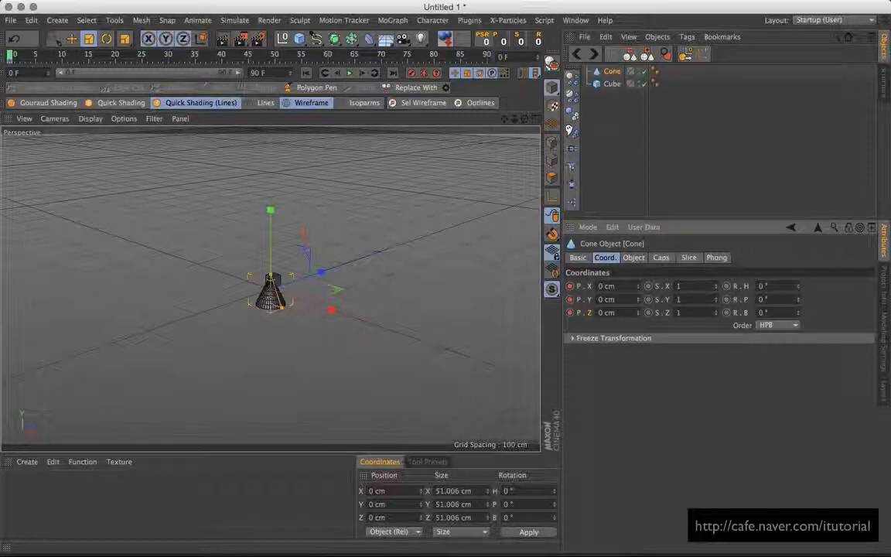
left_click(607, 96)
left_click(612, 72)
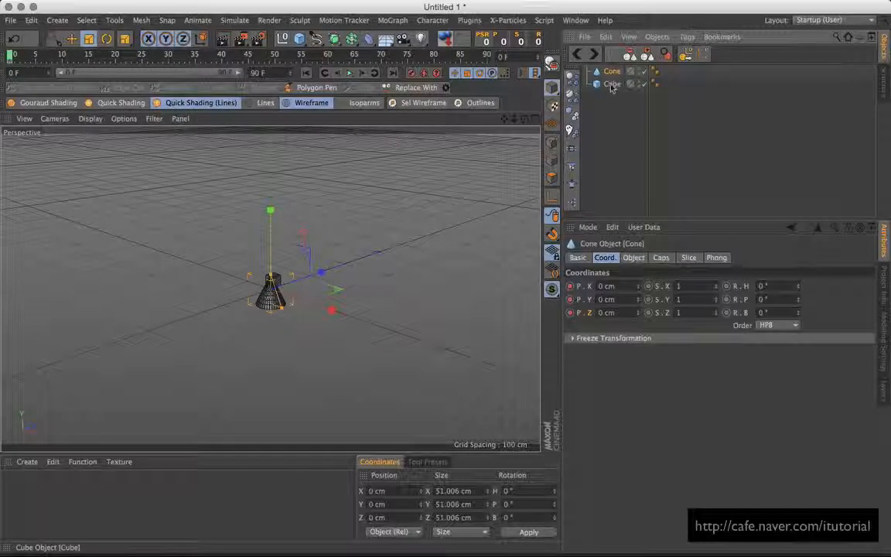
Show the cone's tracks in the Timeline, expand them, and add the cube's tracks to the same Timeline.
right_click(611, 80)
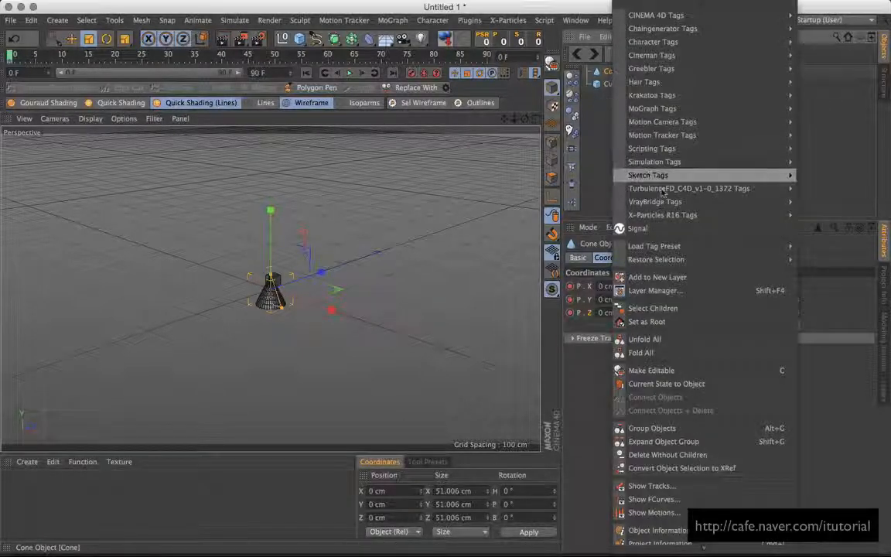
left_click(649, 485)
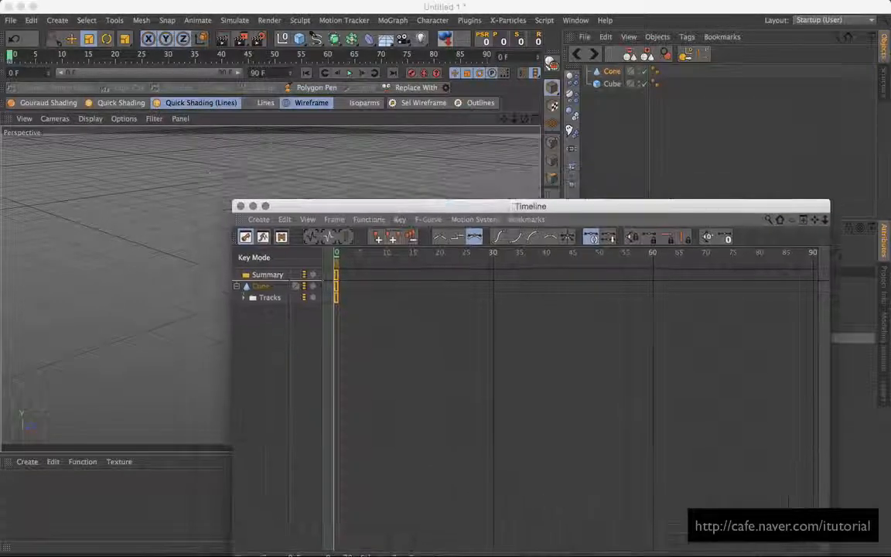
left_click(244, 298)
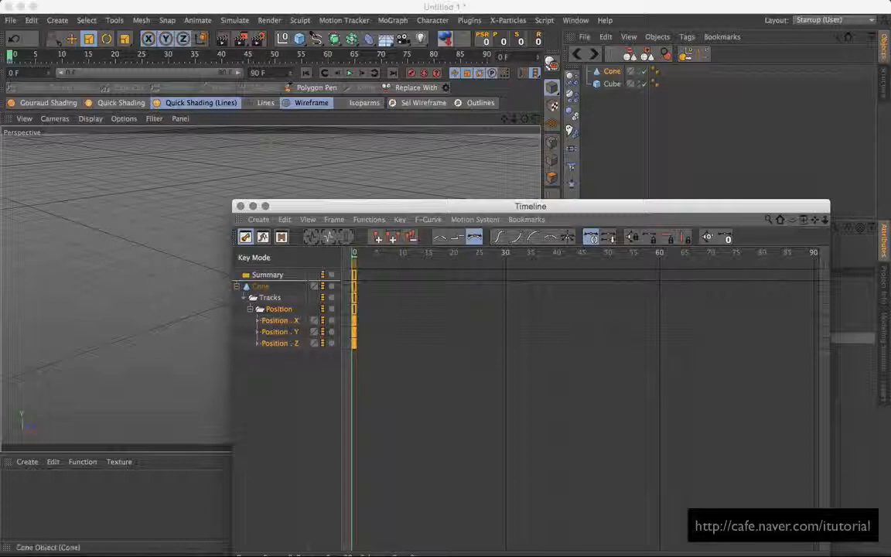
left_click_drag(612, 86, 280, 391)
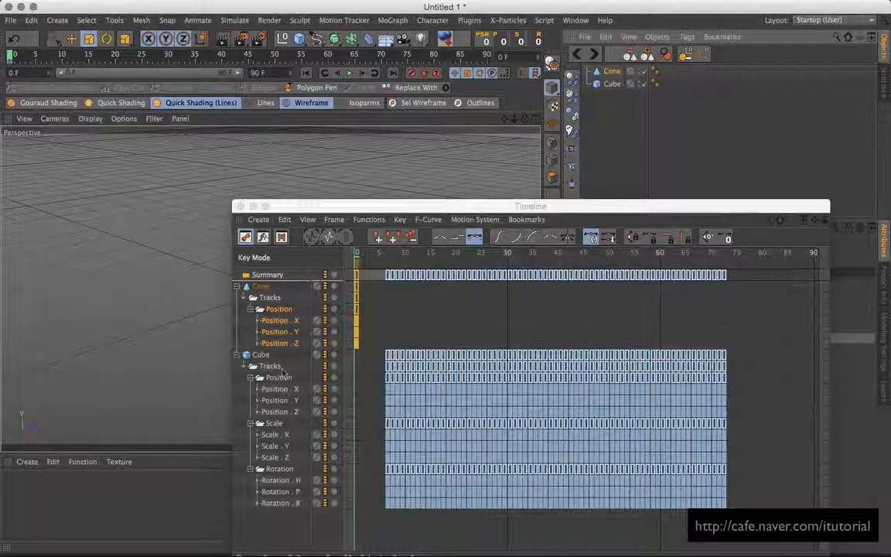
Copy all of the cube's position, scale and rotation keys in the Timeline.
left_click(276, 379)
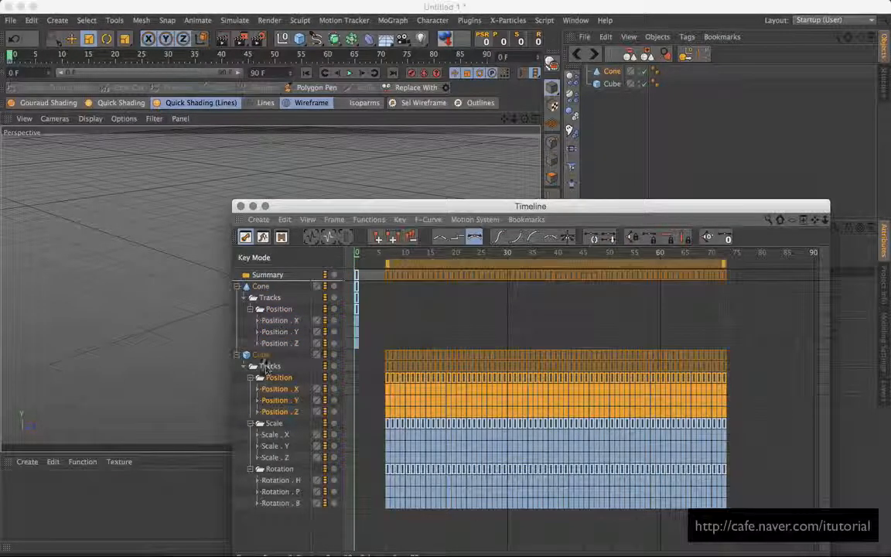
left_click(262, 357)
left_click(285, 219)
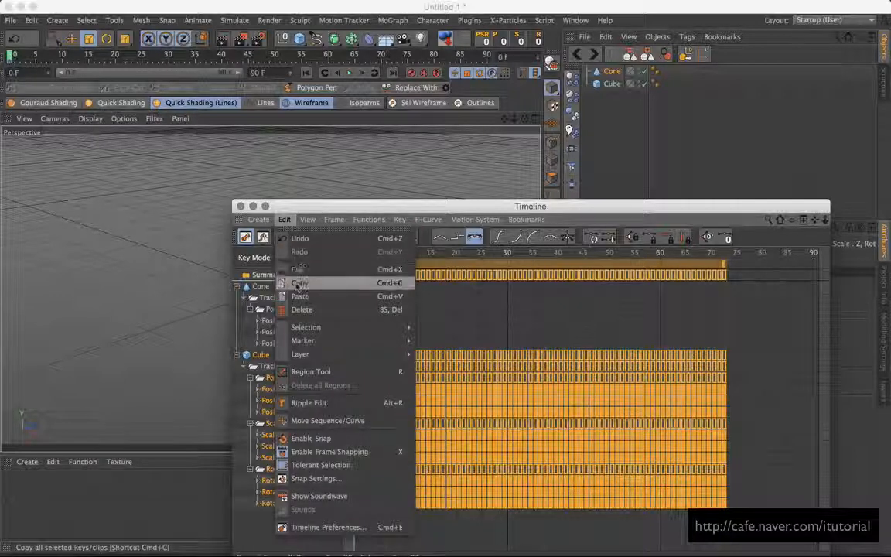
left_click(298, 285)
Paste the copied keys onto the cone, aligned in time with the cube's keys, and scrub the animation to check the motion.
left_click(264, 287)
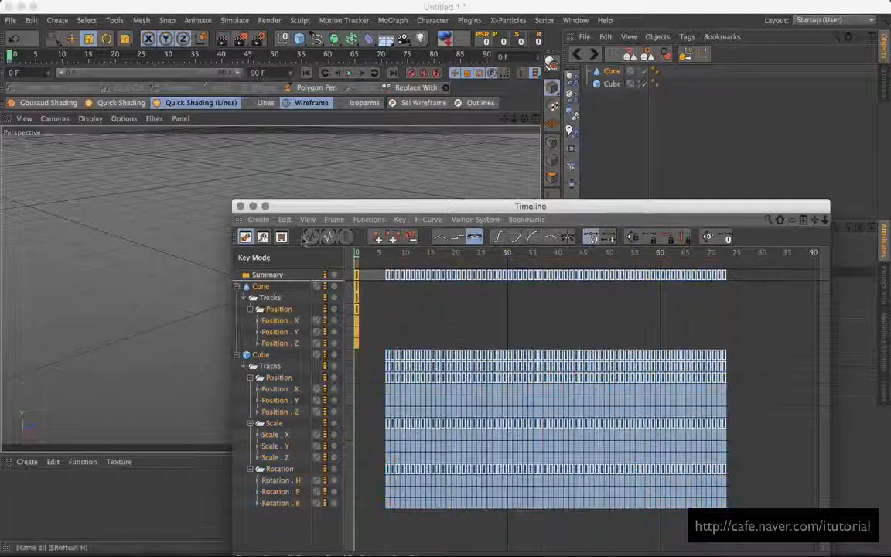
left_click(286, 223)
left_click(300, 297)
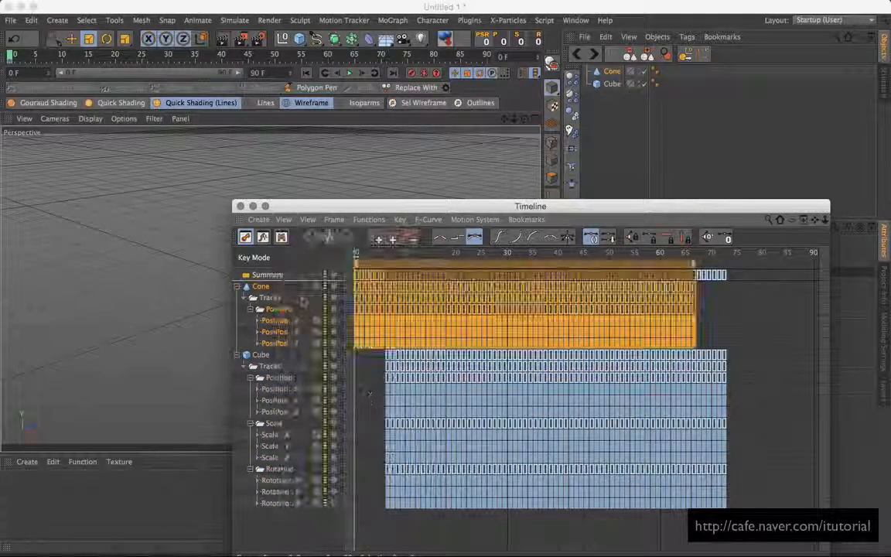
left_click_drag(403, 267, 432, 266)
left_click_drag(384, 206, 590, 273)
mouse_move(15, 54)
left_mouse_down()
mouse_move(229, 54)
mouse_move(11, 54)
left_mouse_up()
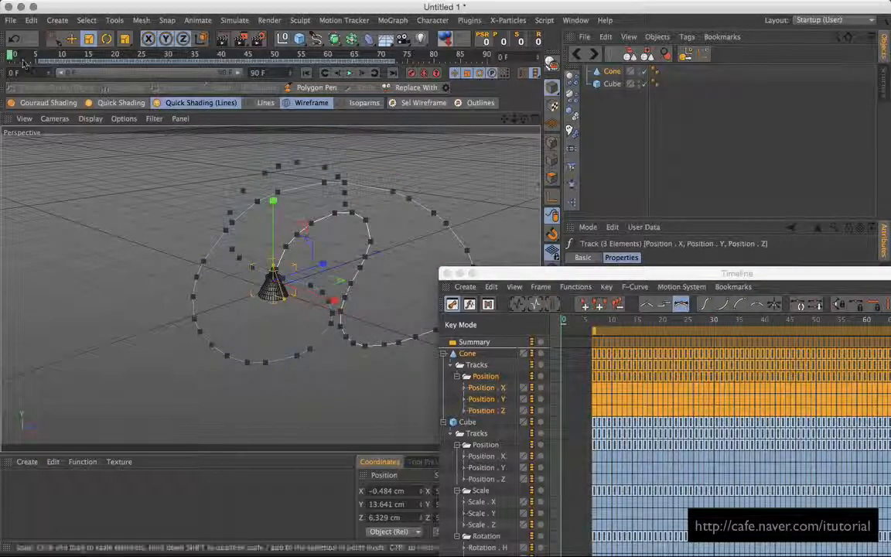
Undo the pasting and shifting of the cone's keys, and close the Timeline.
left_click(567, 287)
key("super+z")
key("super+z")
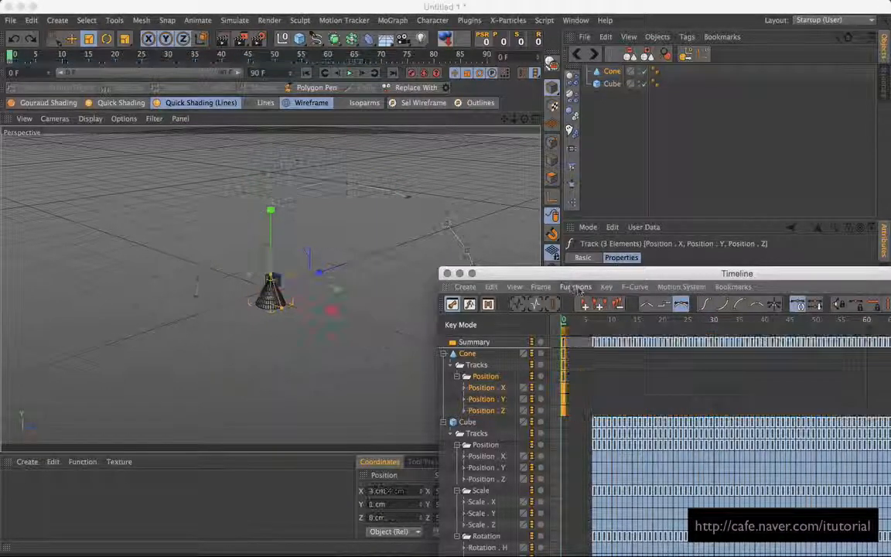
key("super+z")
key("super+z")
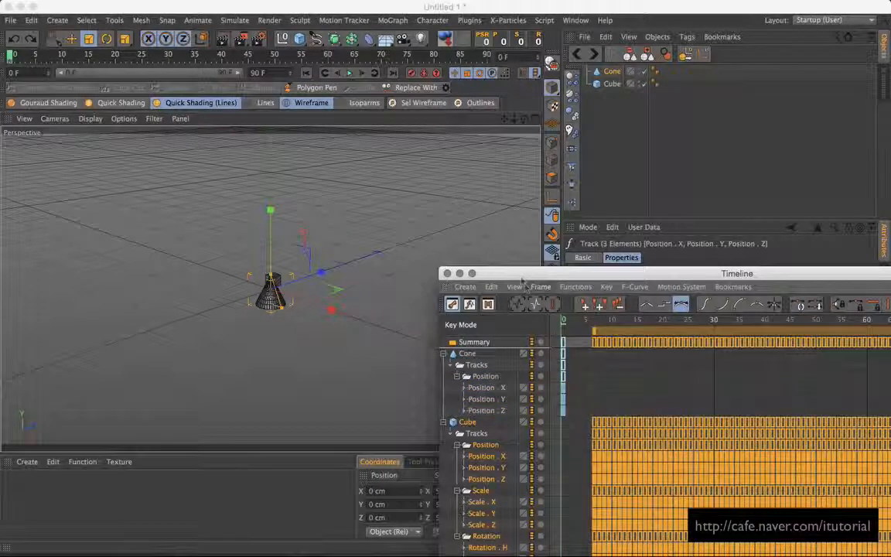
key("super+z")
key("super+z")
key("super+z")
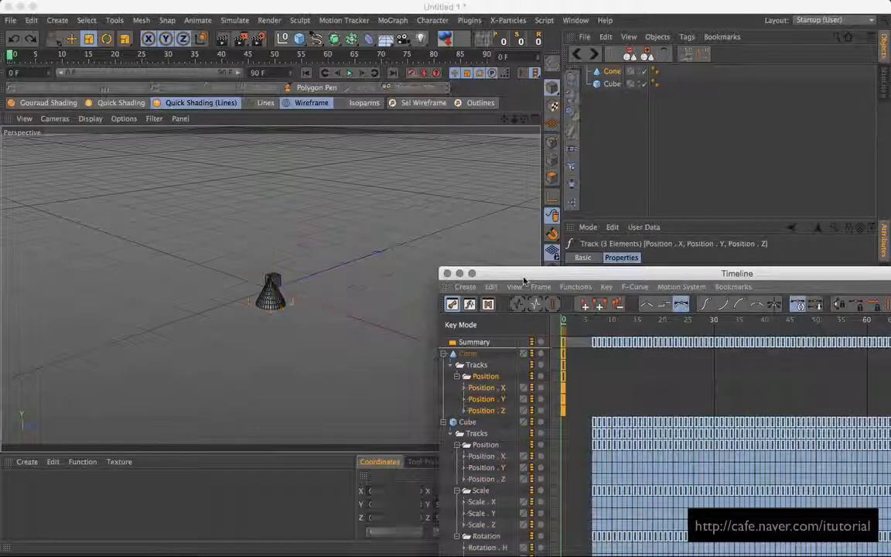
left_click(448, 273)
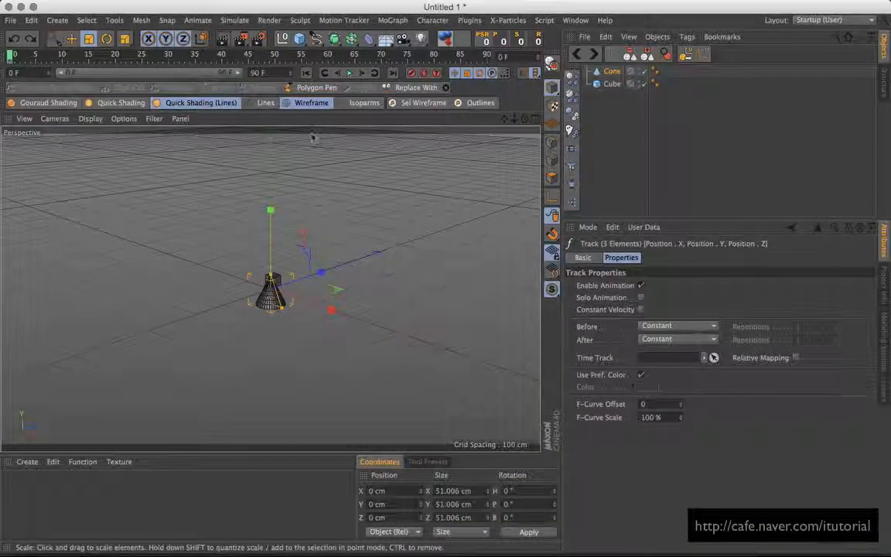
Remove the position X, Y and Z keyframes from the cone and deselect it.
left_click(608, 84)
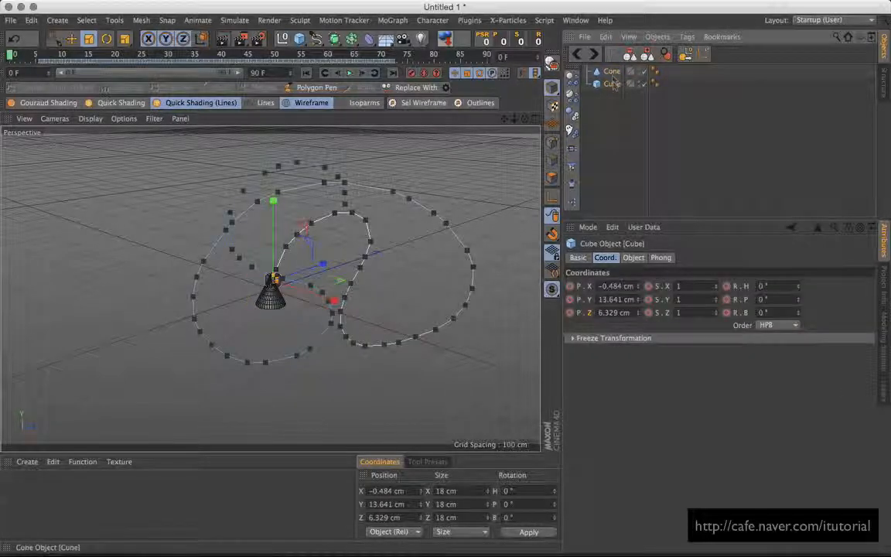
left_click(611, 71)
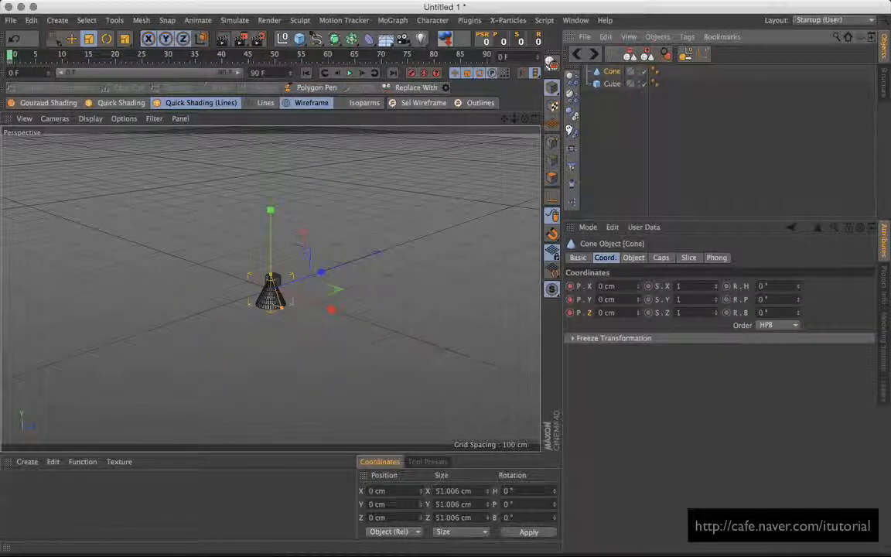
left_click(570, 289, "ctrl")
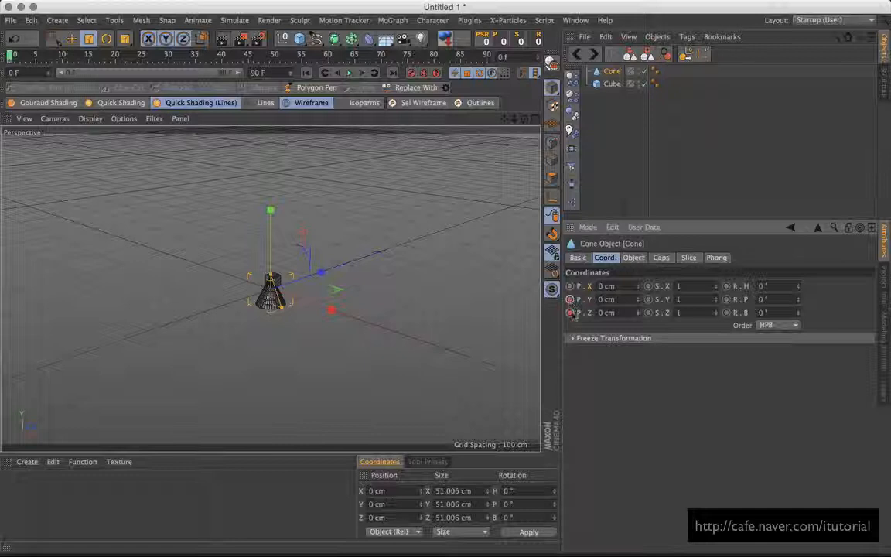
left_click(570, 312, "ctrl")
left_click(594, 93)
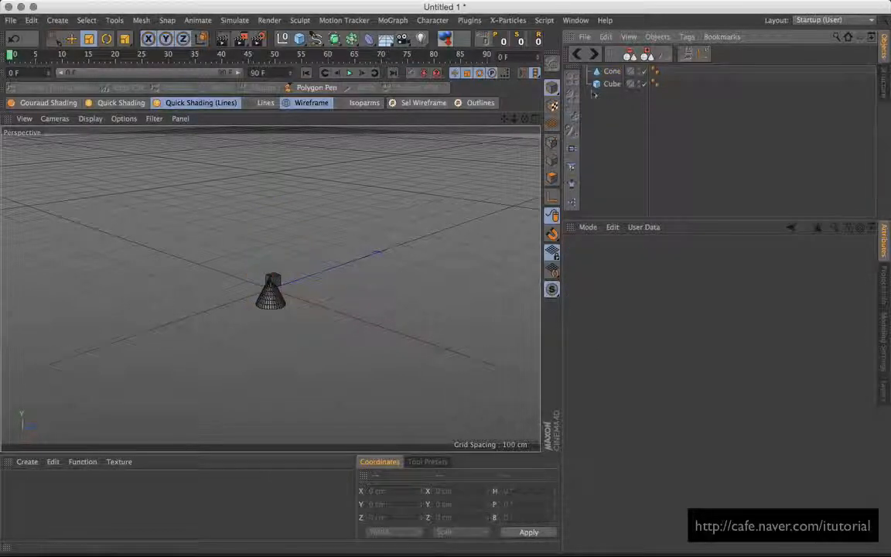
Replace the animated cube with the cone using Replace With, scrub the animation to check the motion, and clear the selection.
left_click(607, 85)
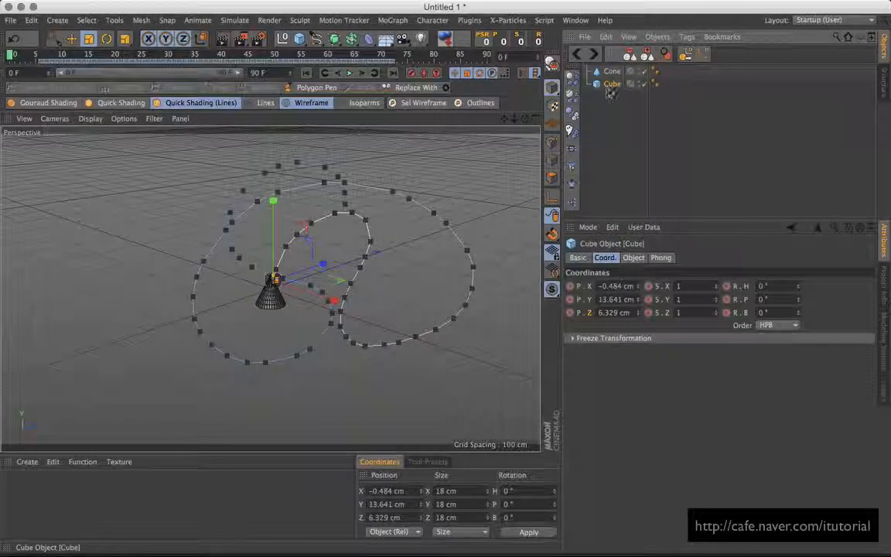
left_click(421, 90)
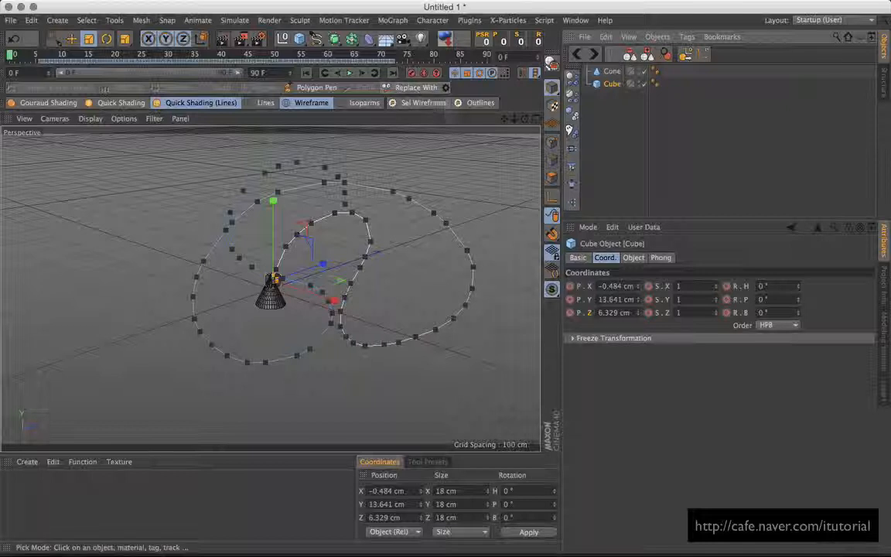
left_click(612, 72)
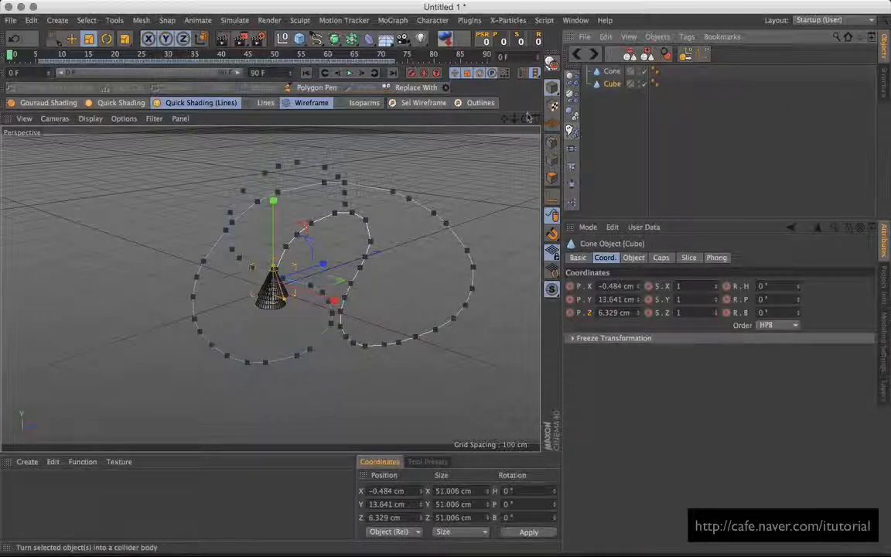
mouse_move(11, 54)
left_mouse_down()
mouse_move(302, 56)
mouse_move(334, 68)
mouse_move(3, 66)
left_mouse_up()
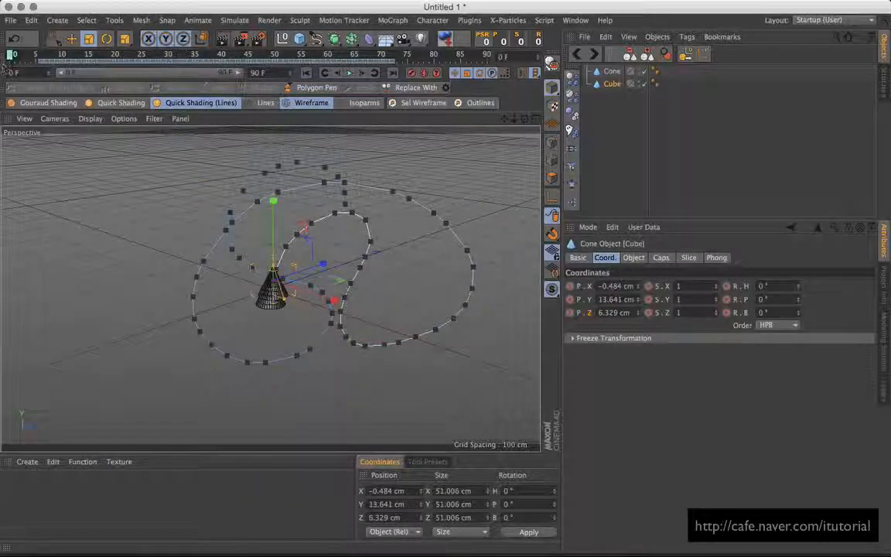
left_click(605, 107)
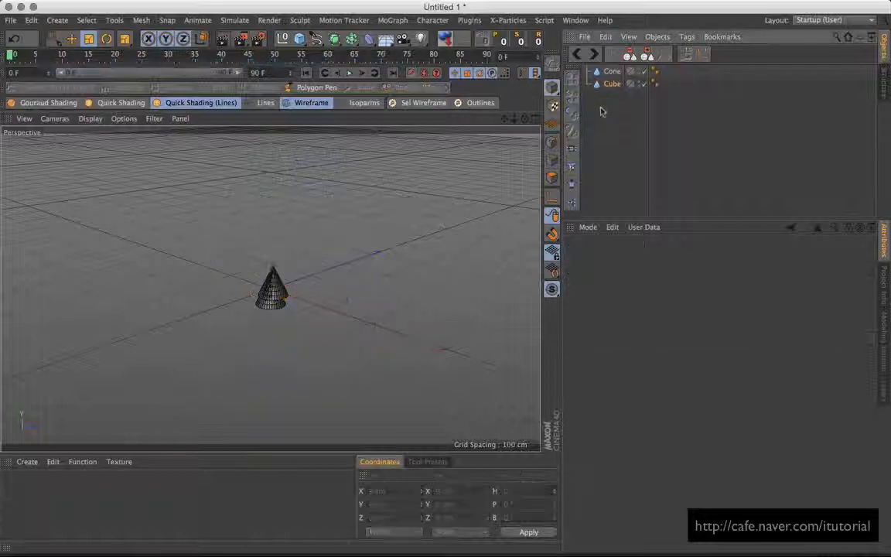